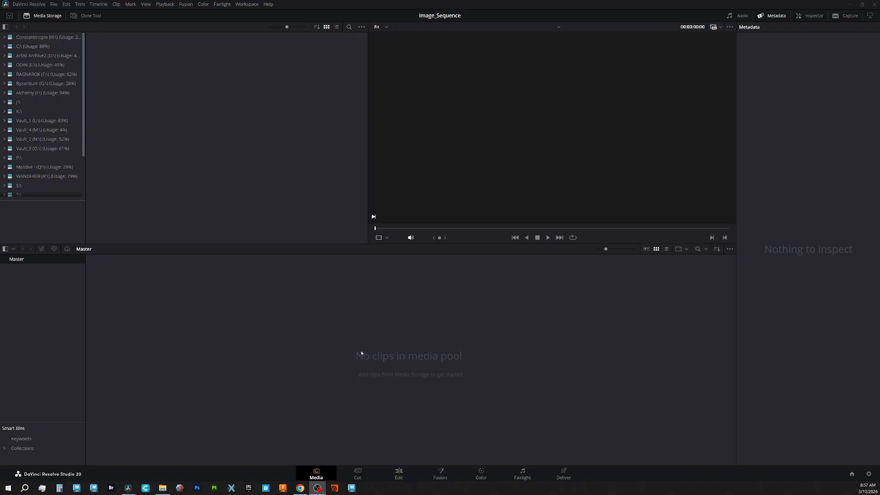
- Create a new bin named Tolouse in the media pool's Master bin
left_click(429, 322)
right_click(24, 280)
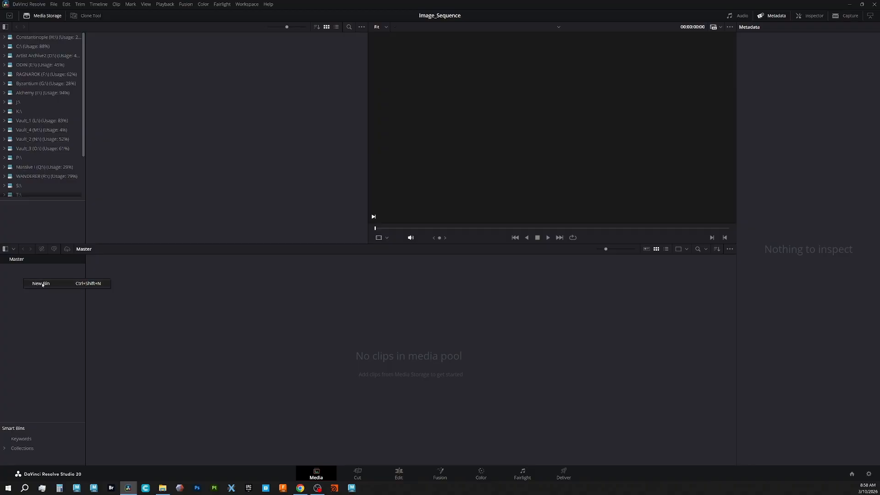
left_click(42, 284)
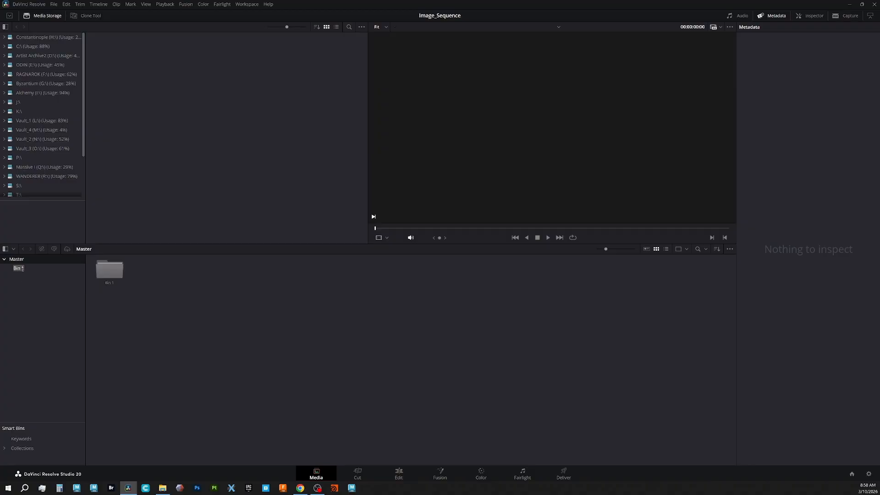
left_click_drag(24, 268, 13, 268)
key("BackSpace")
type("Tro")
type("louse")
key("Return")
- Import the eight clips AS0A0011 through AS0A0018 from the Toulouse footage folder into the media pool
key("ctrl+i")
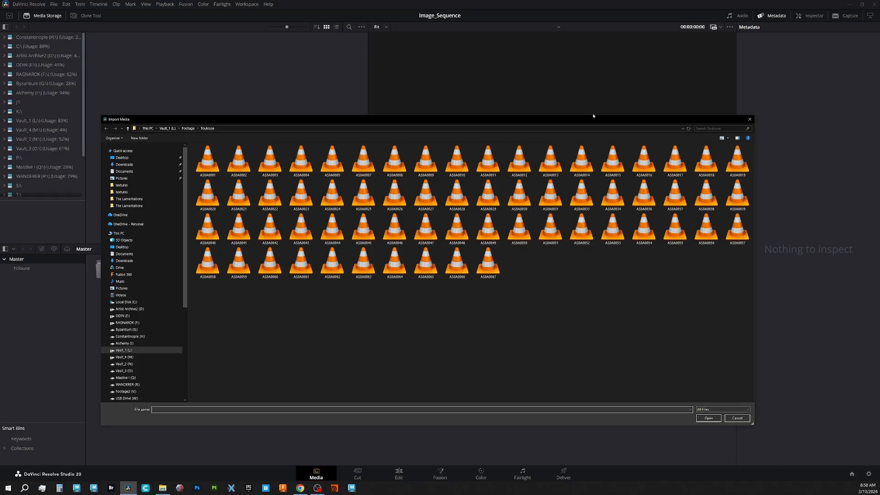
left_click(478, 151)
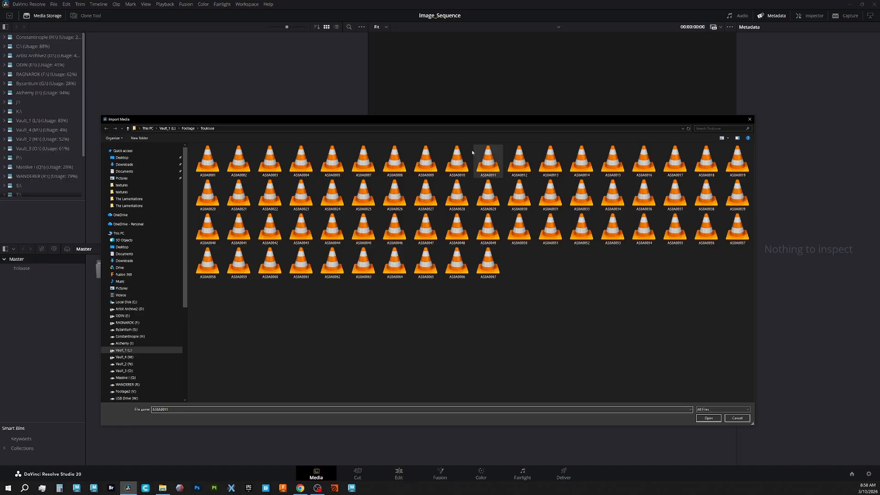
left_click_drag(472, 153, 698, 163)
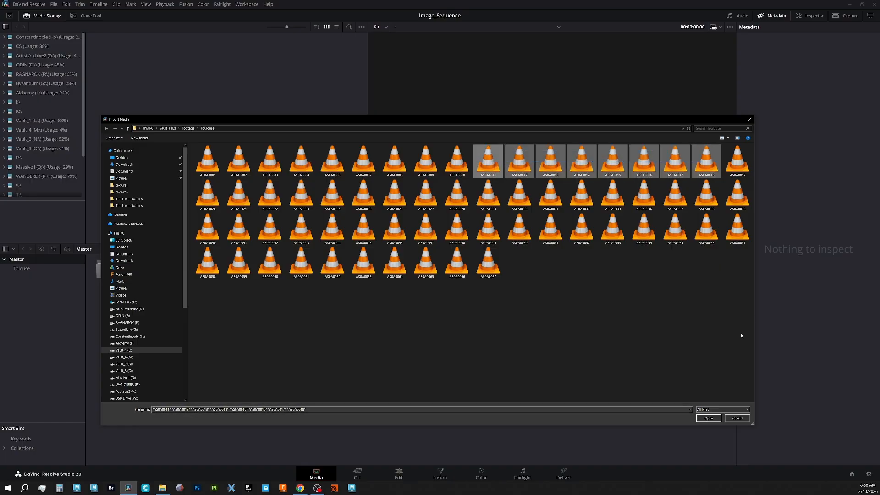
left_click(708, 418)
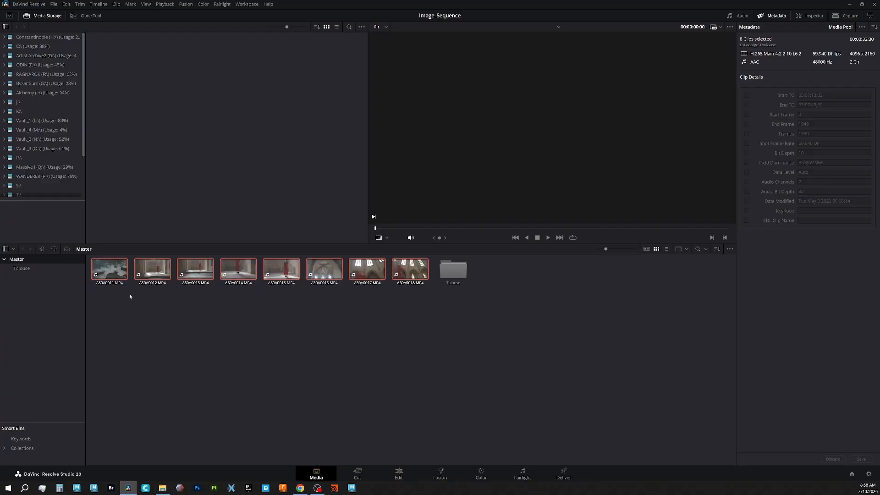
- Remove the clip AS0A0011.MP4 from the media pool
left_click(107, 270)
right_click(106, 271)
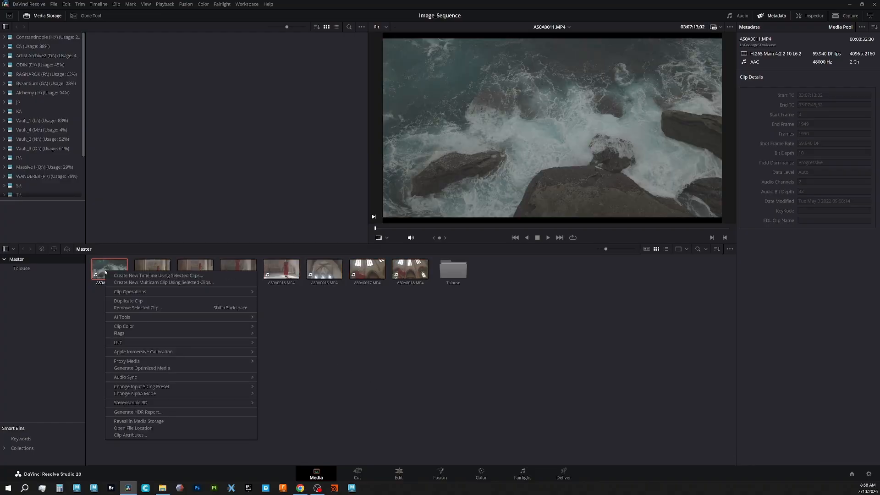
left_click(403, 335)
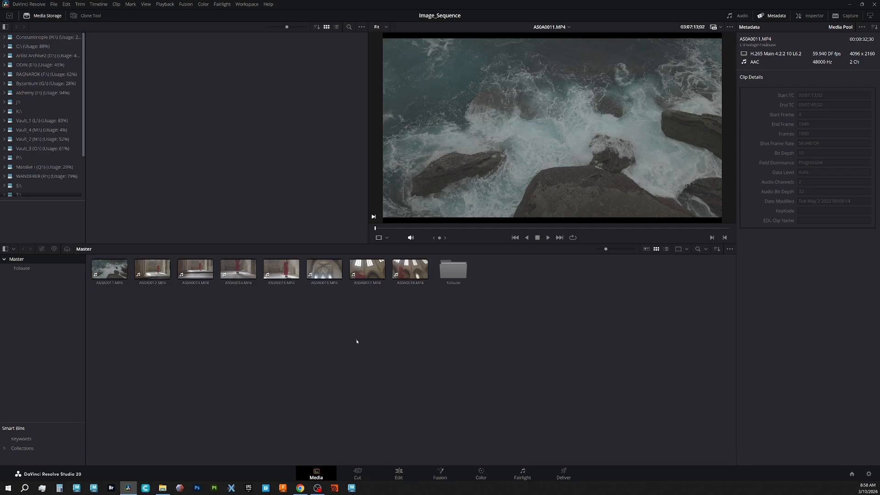
right_click(106, 270)
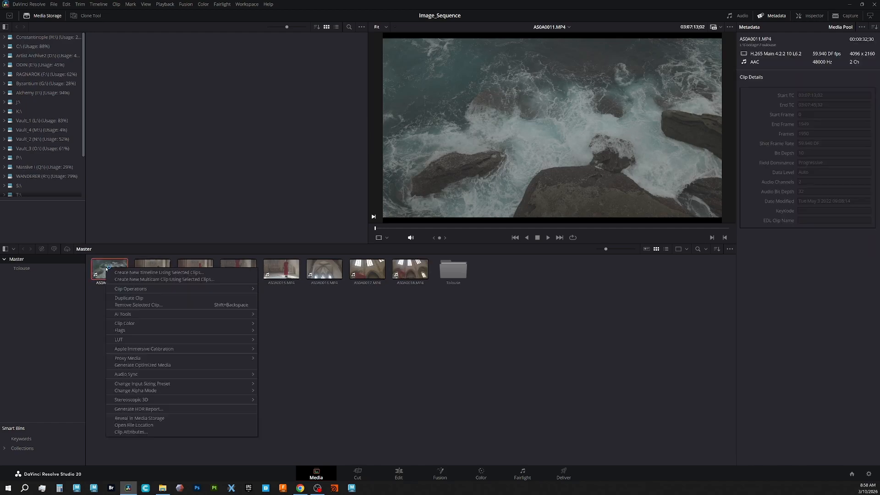
left_click(128, 305)
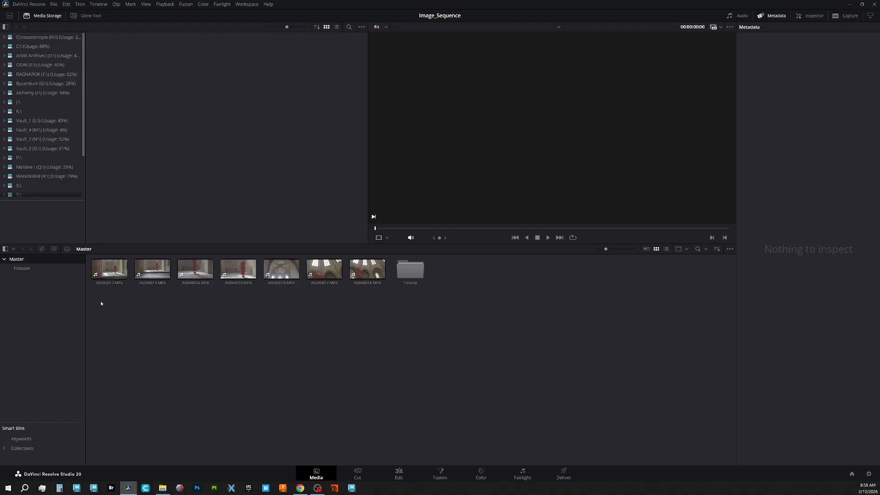
- Move all remaining clips into the Tolouse bin and open that bin
left_click_drag(97, 290, 407, 271)
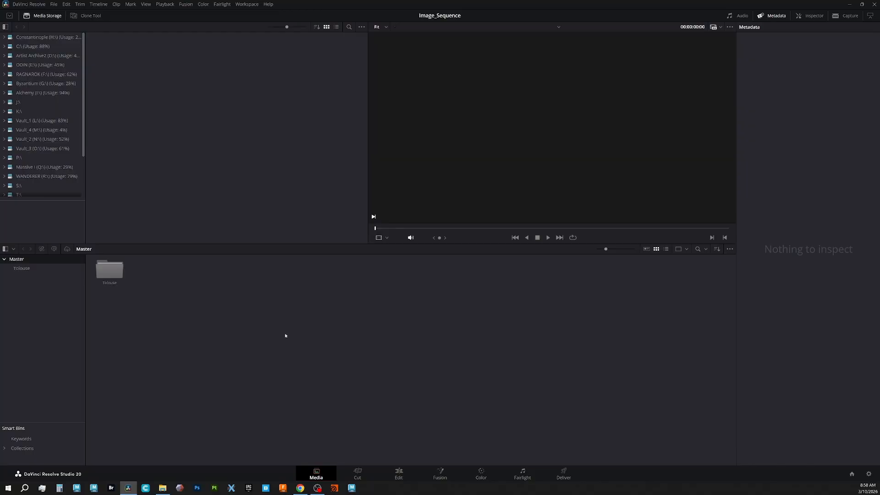
double_click(109, 270)
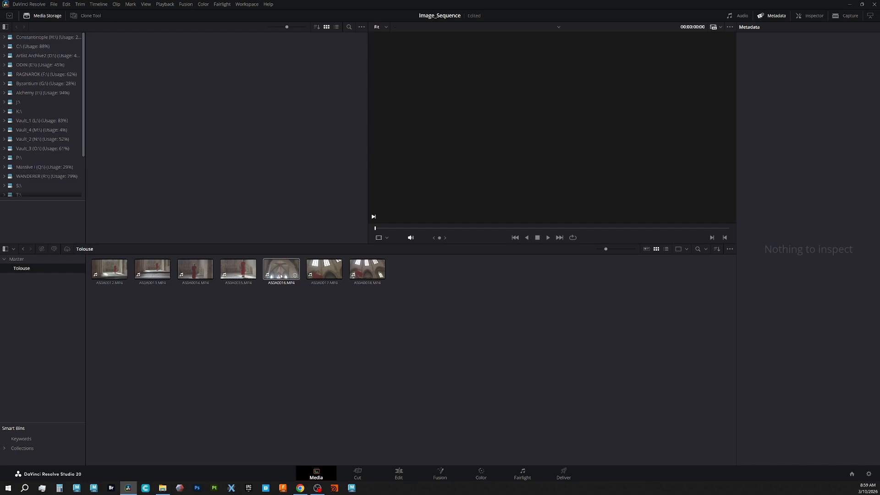
- Preview the clips AS0A0012, AS0A0013, AS0A0014 and AS0A0017 and check their resolution and frame rate
left_click(110, 270)
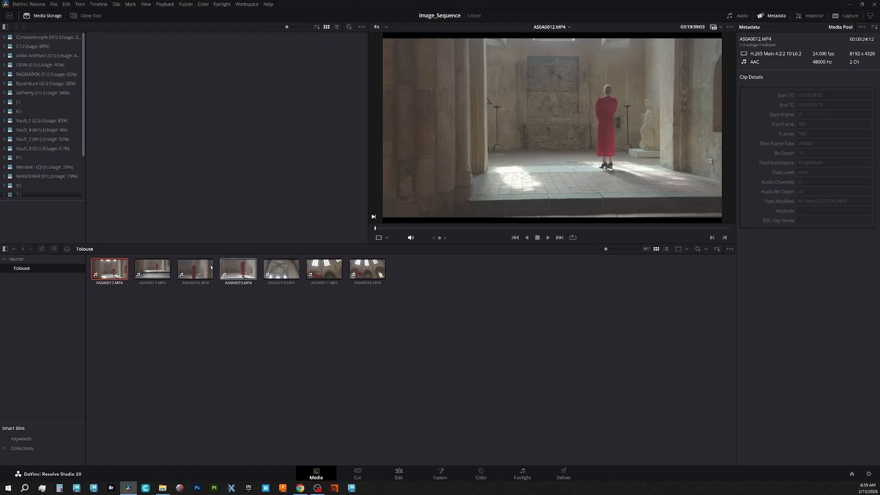
left_click(158, 270)
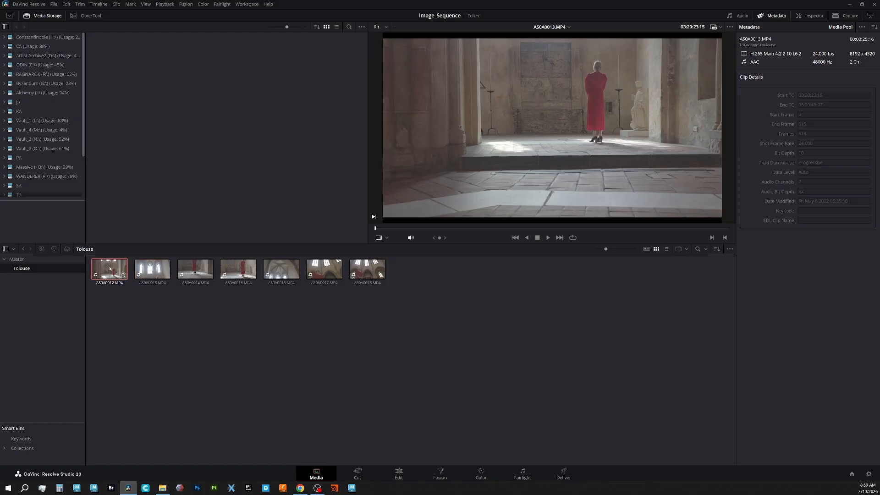
left_click(195, 271)
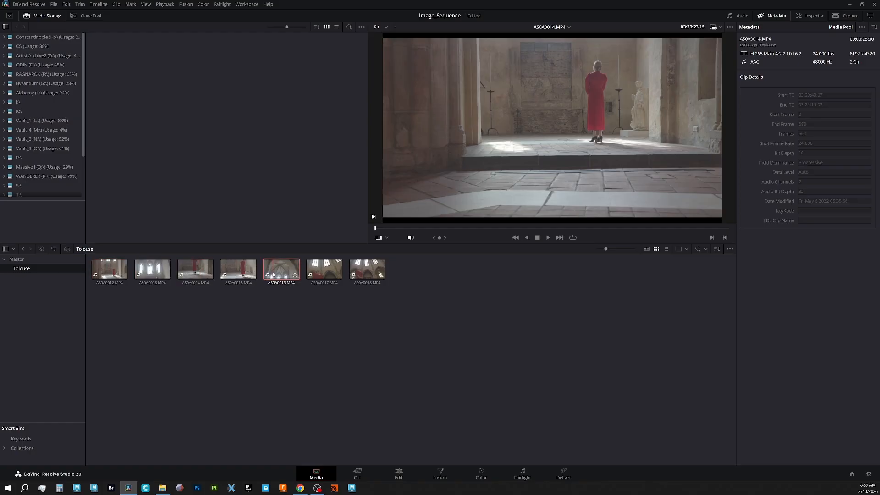
left_click(338, 274)
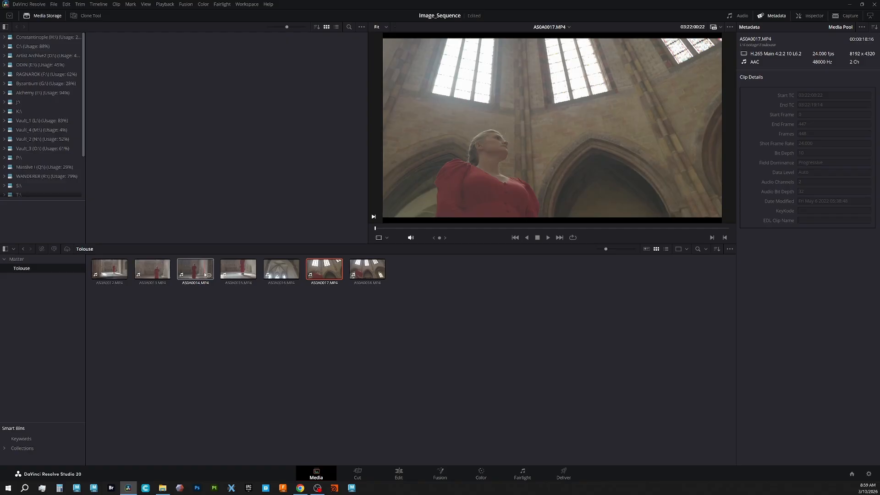
- Generate optimized media for the clip AS0A0013.MP4
left_click(154, 269)
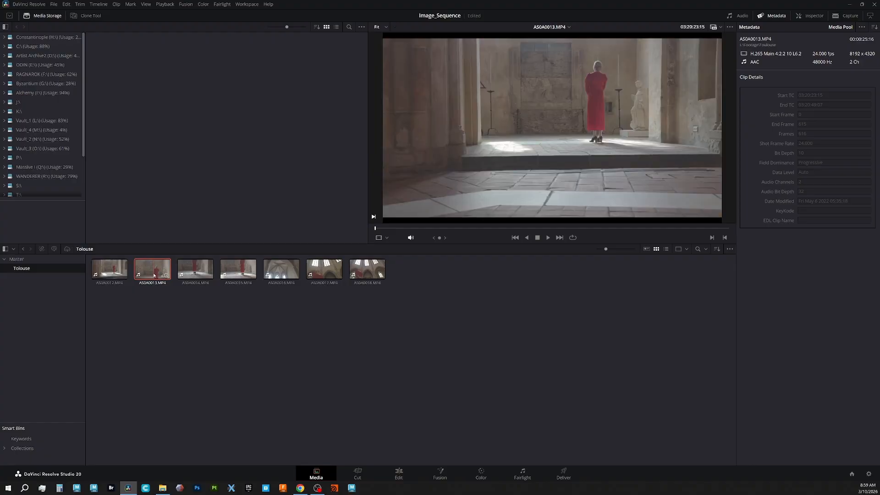
right_click(154, 276)
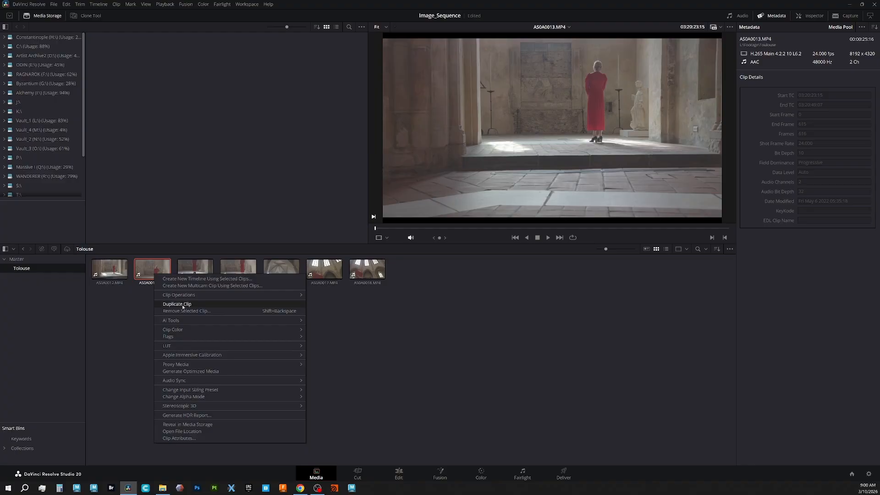
left_click(193, 372)
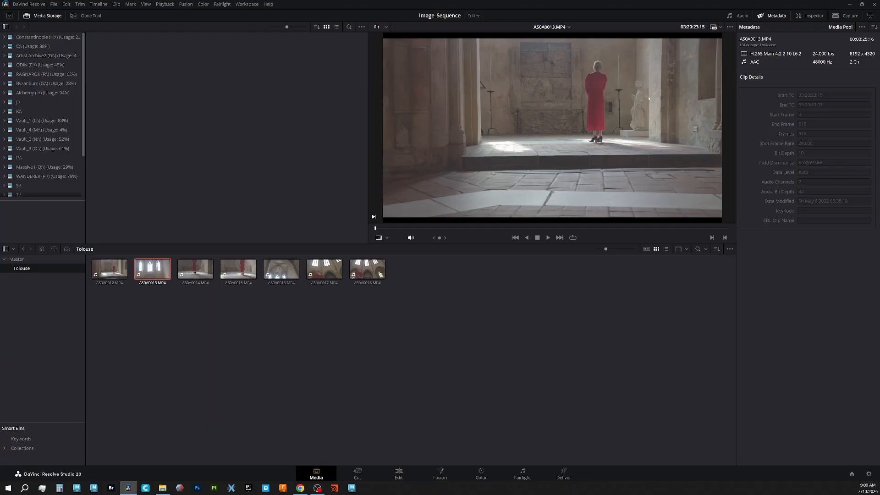
- View AS0A0013.MP4 at 100% zoom in the viewer with the woman in red near the middle of the frame
middle_click(572, 106)
scroll(620, 132, "up", 1)
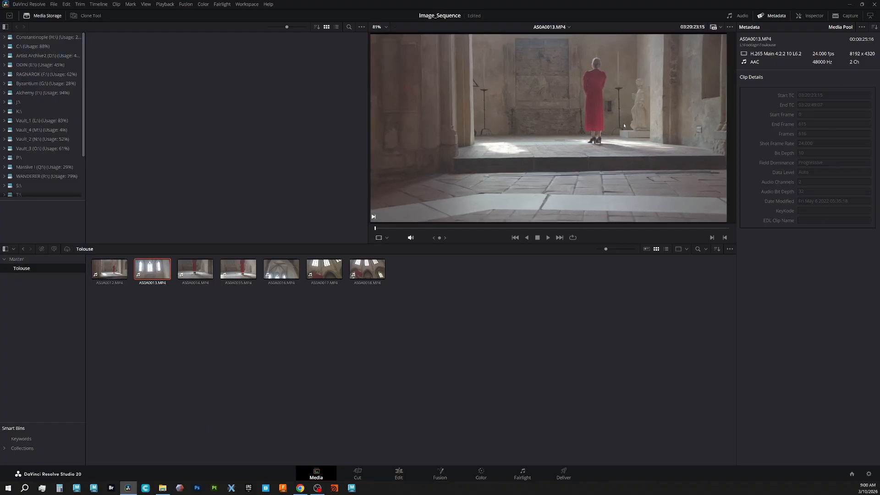
scroll(627, 132, "up", 1)
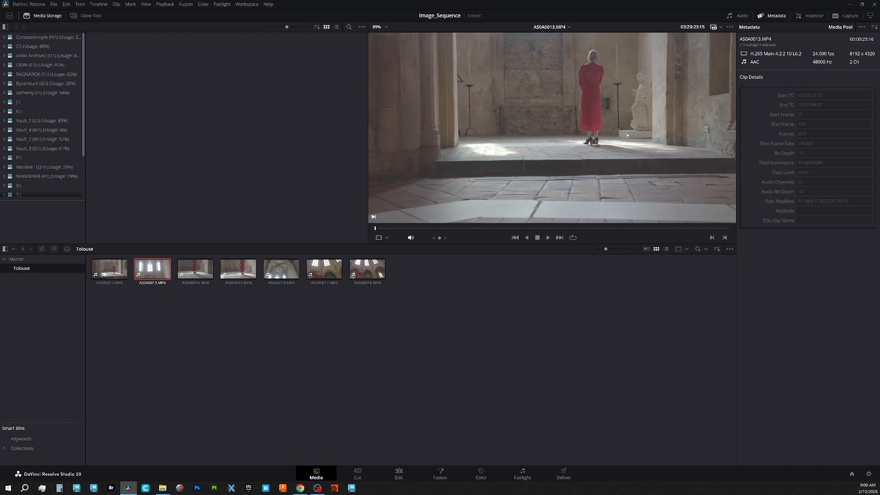
scroll(628, 135, "up", 1)
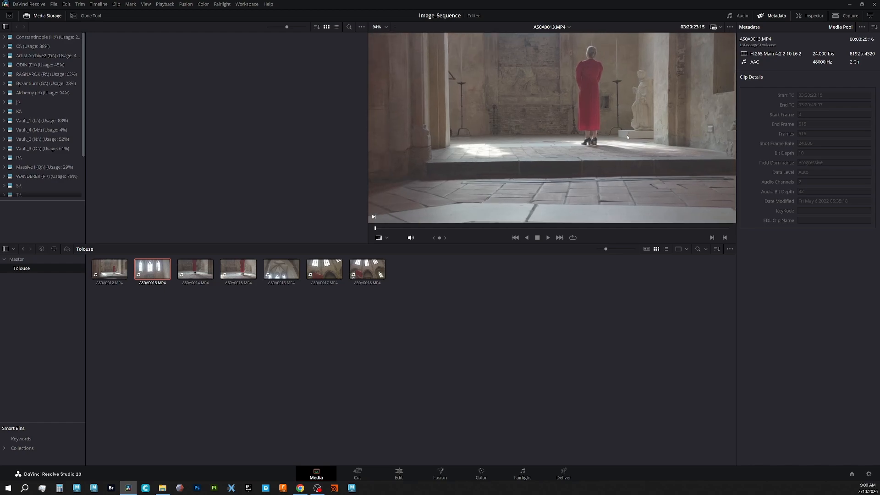
left_click(385, 27)
left_click(386, 81)
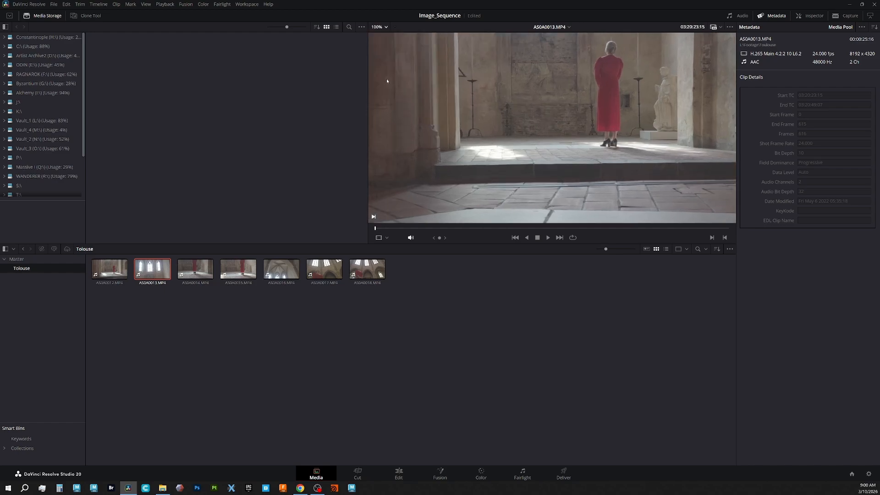
left_click_drag(657, 105, 625, 104)
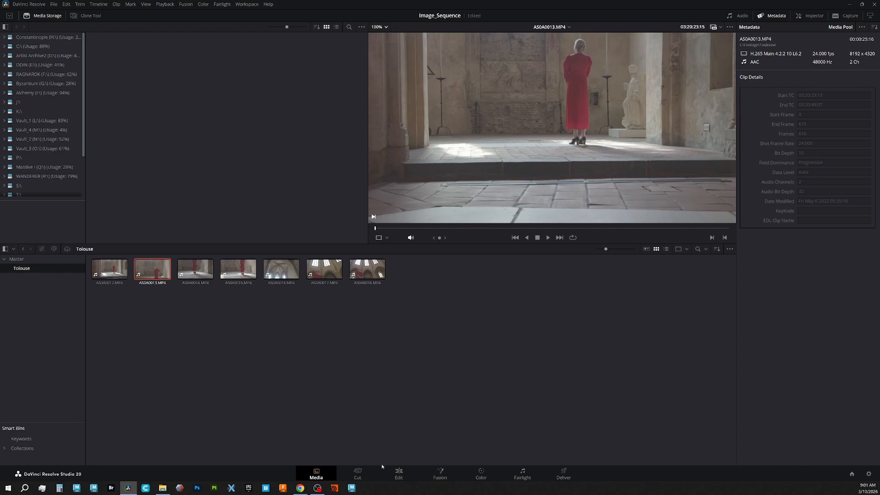
- Inspect the format settings for a new timeline without project settings, then cancel and return to the Media page
left_click(399, 476)
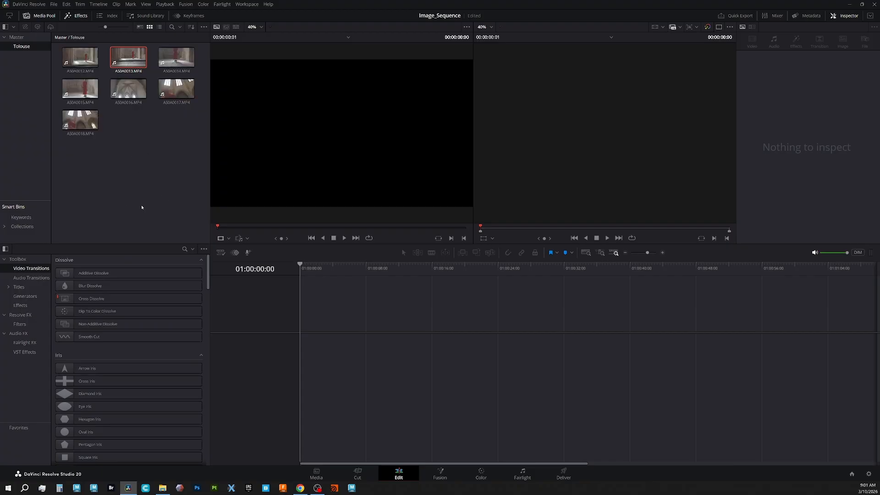
right_click(149, 158)
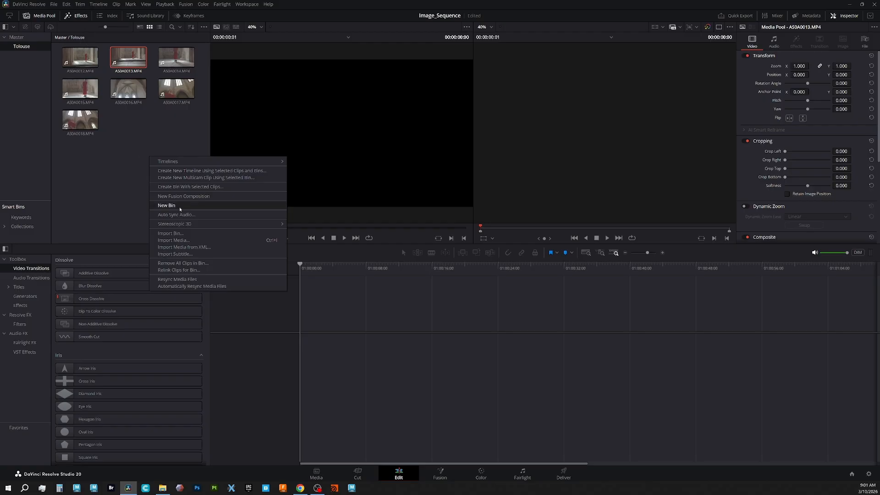
mouse_move(265, 161)
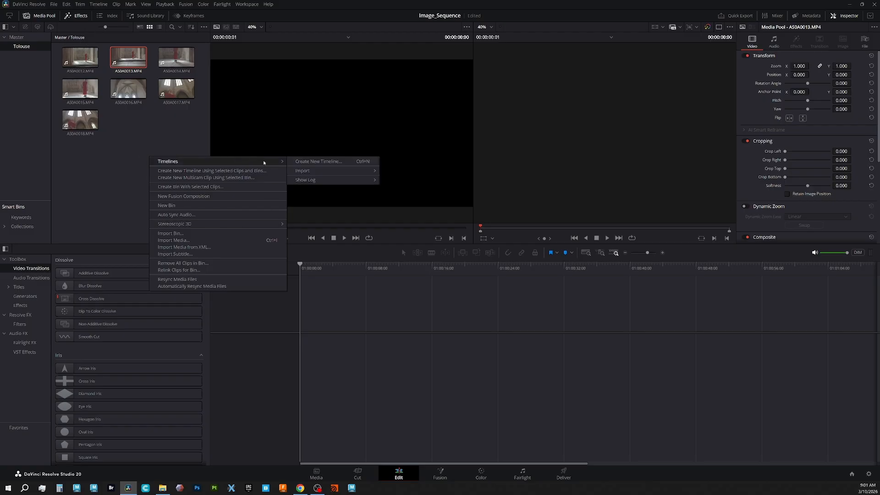
left_click(307, 162)
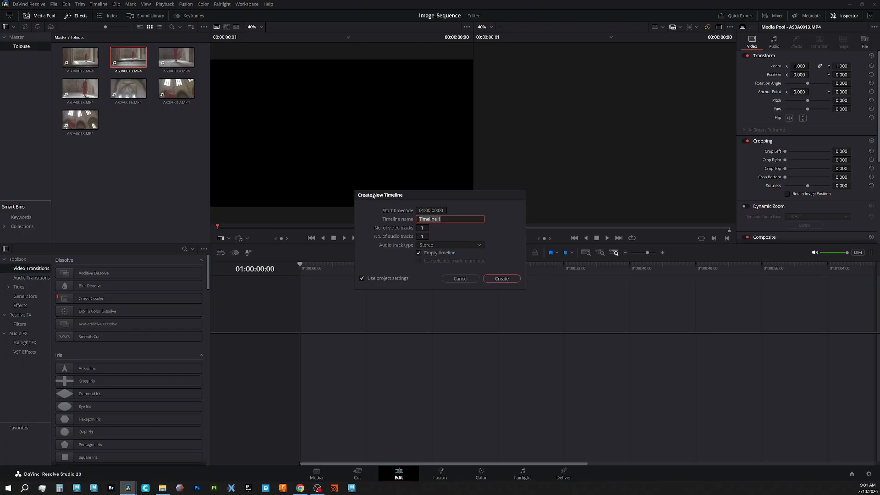
left_click(363, 278)
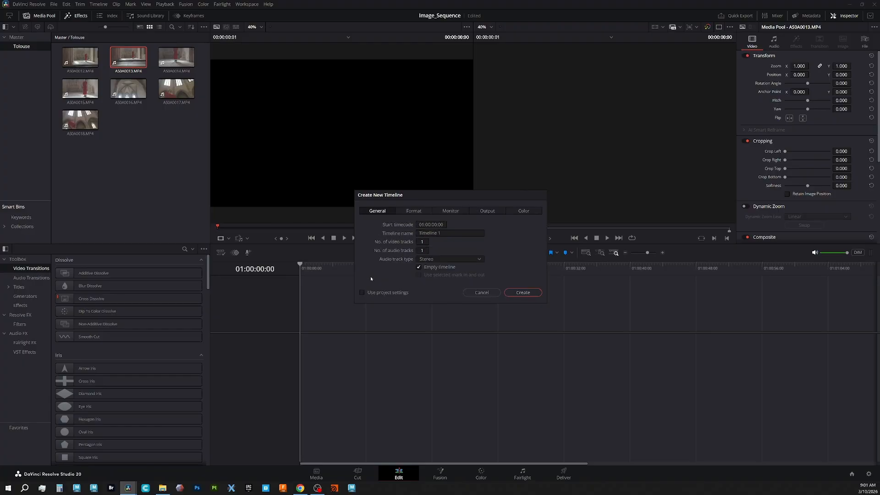
left_click(414, 210)
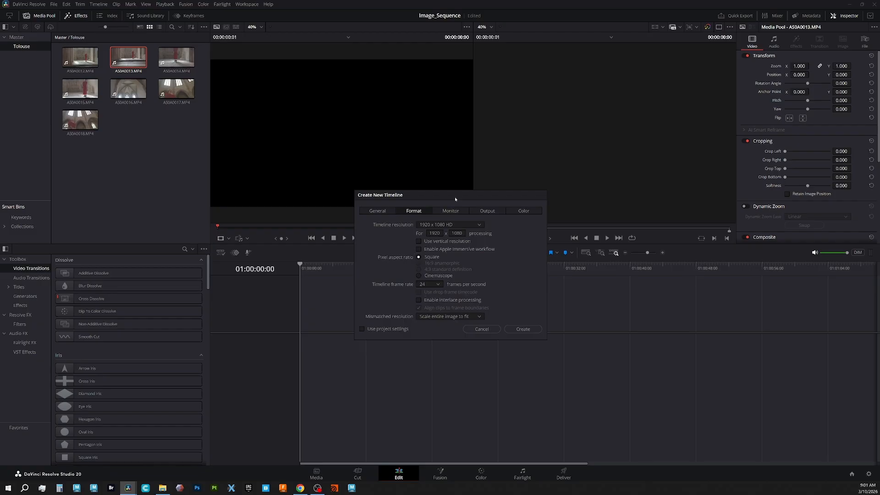
left_click_drag(455, 199, 337, 160)
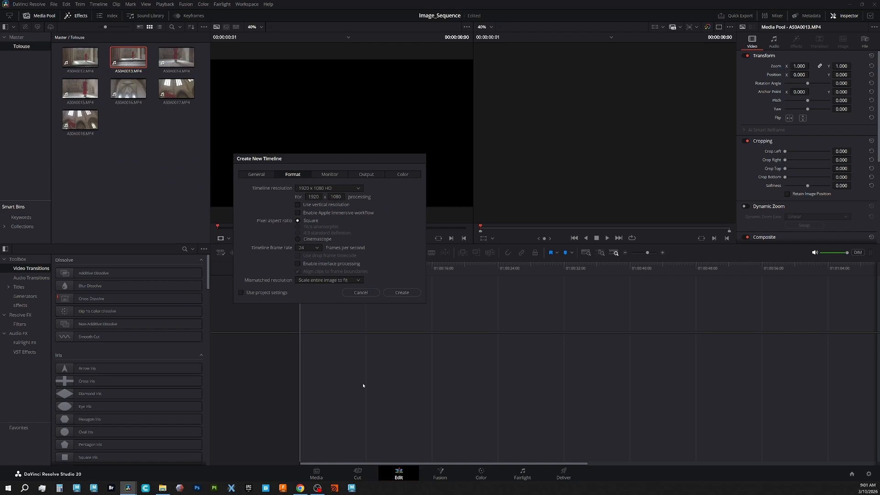
left_click(360, 292)
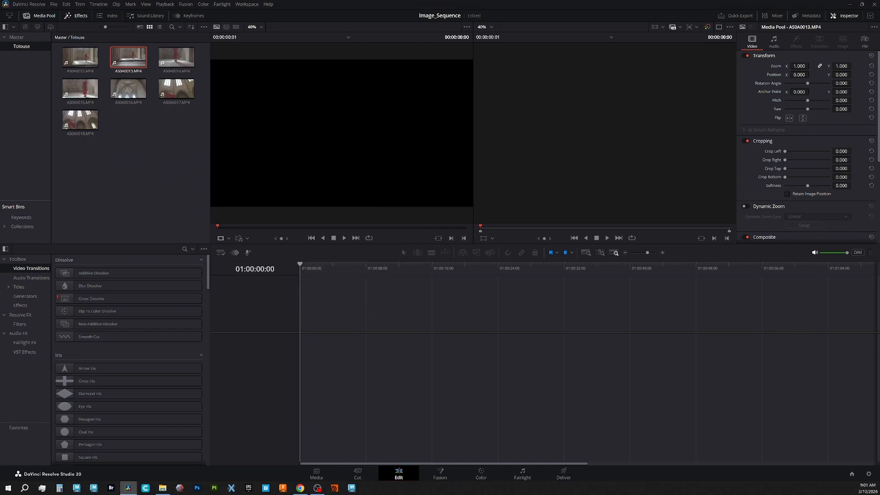
left_click(316, 472)
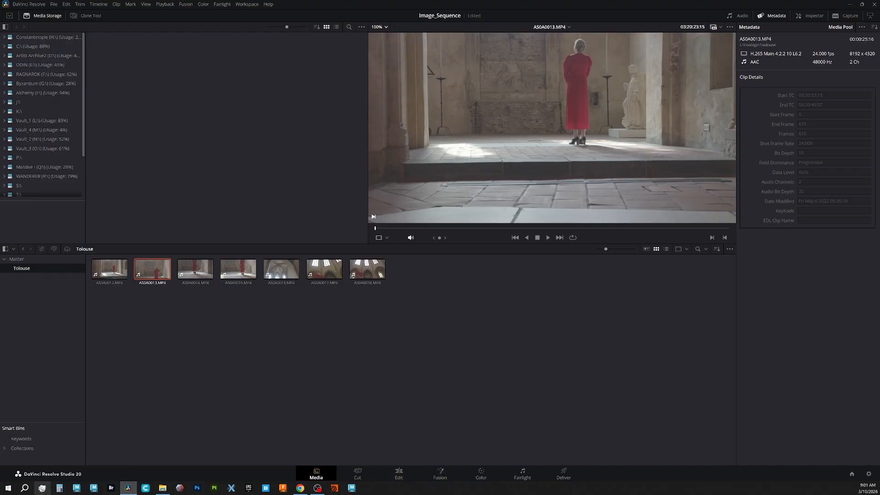
- Calculate a quarter of the clip's 8192-pixel width (8192 ÷ 4) in Calculator, then close it
left_click(60, 488)
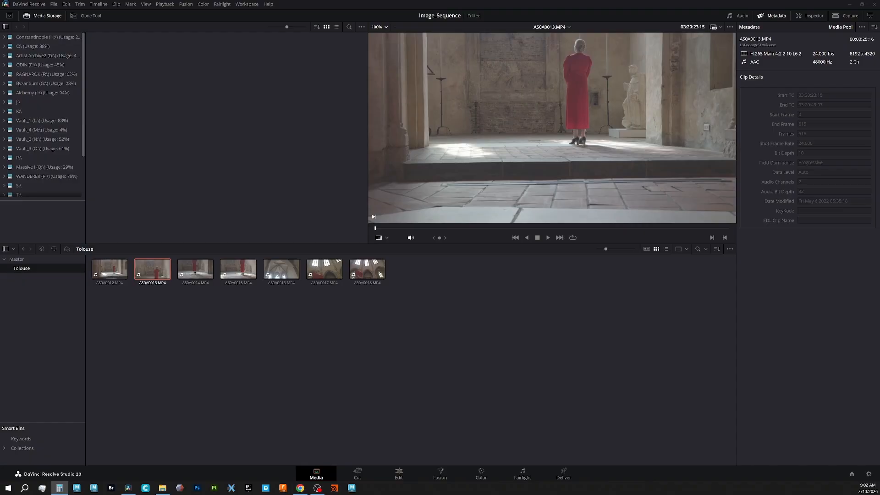
left_click_drag(581, 152, 583, 149)
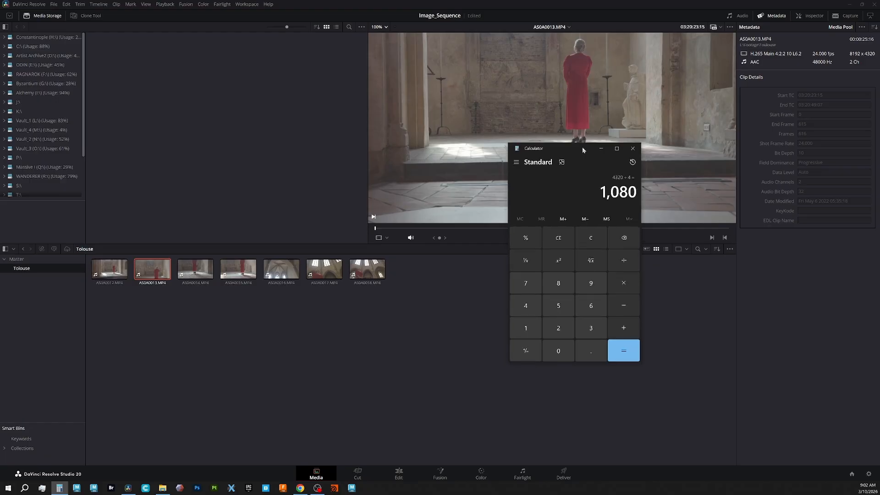
left_click(560, 280)
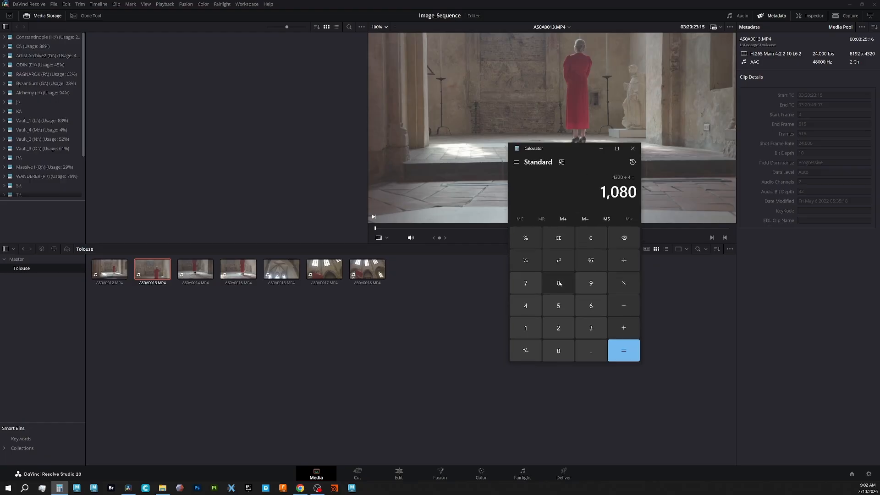
left_click(526, 328)
left_click(591, 284)
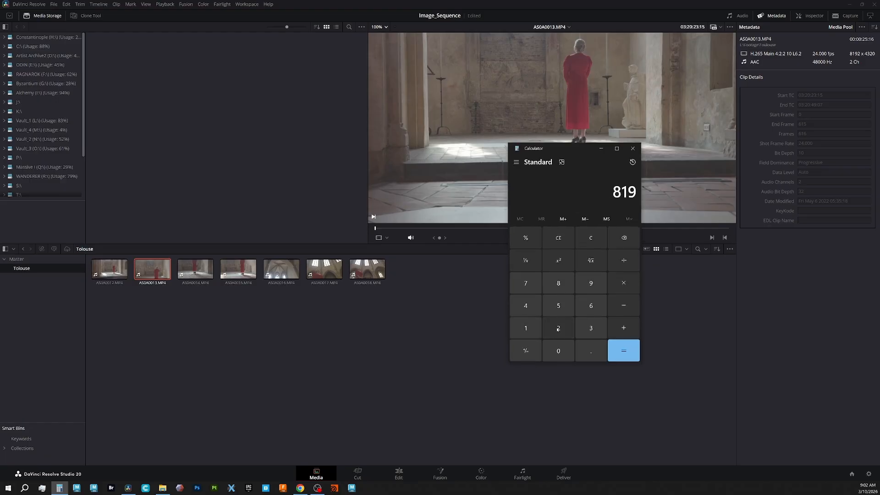
left_click(558, 328)
left_click(624, 260)
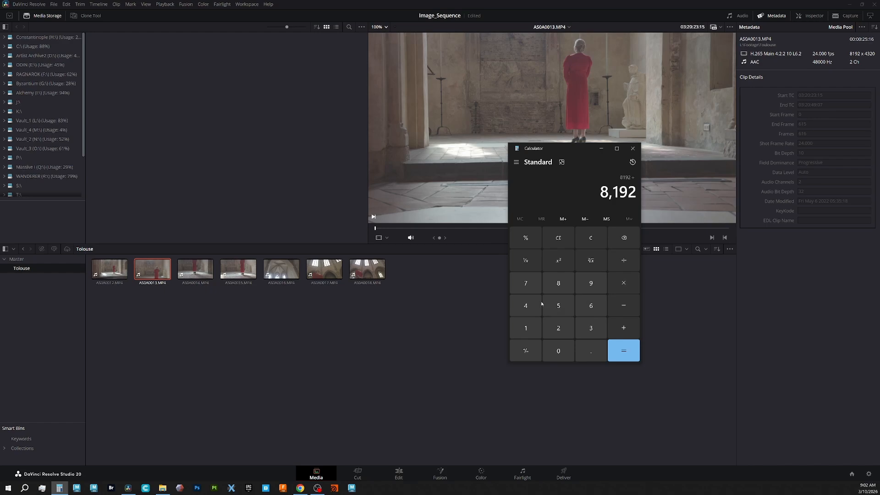
left_click(526, 306)
left_click(624, 350)
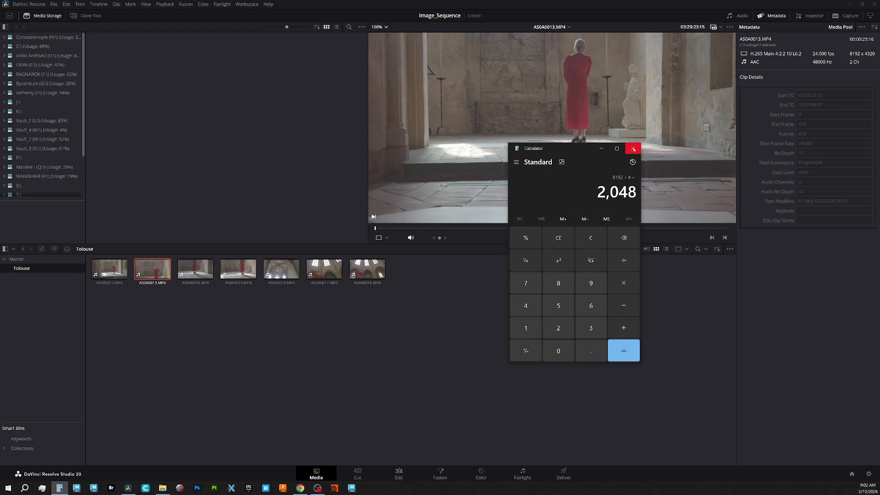
left_click(633, 149)
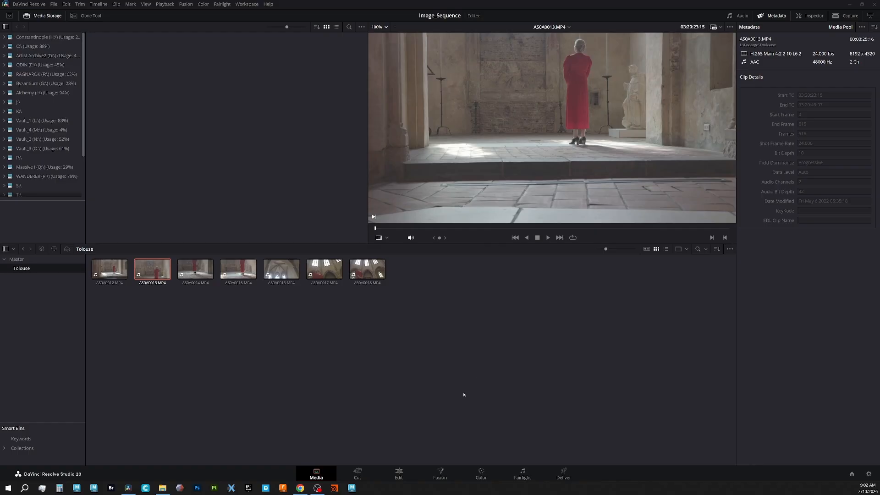
- Create an empty timeline on the Edit page without project settings, using the 2048 x 1080 DCI resolution
left_click(399, 475)
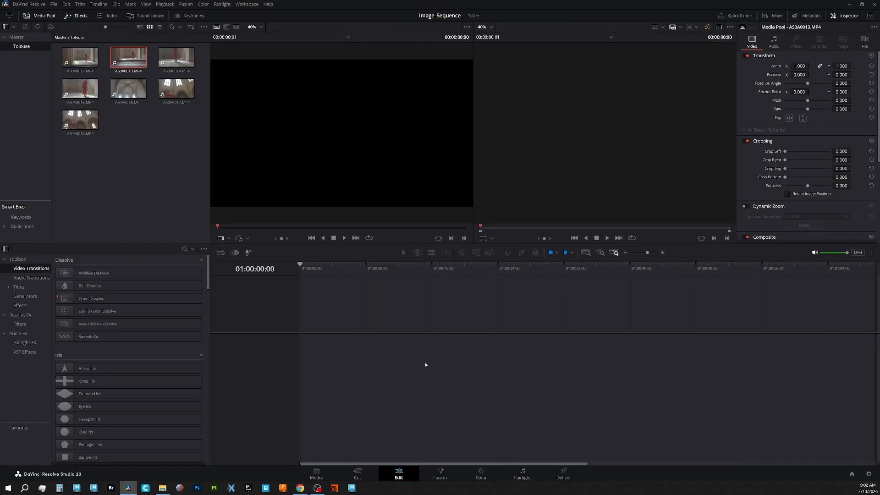
right_click(146, 151)
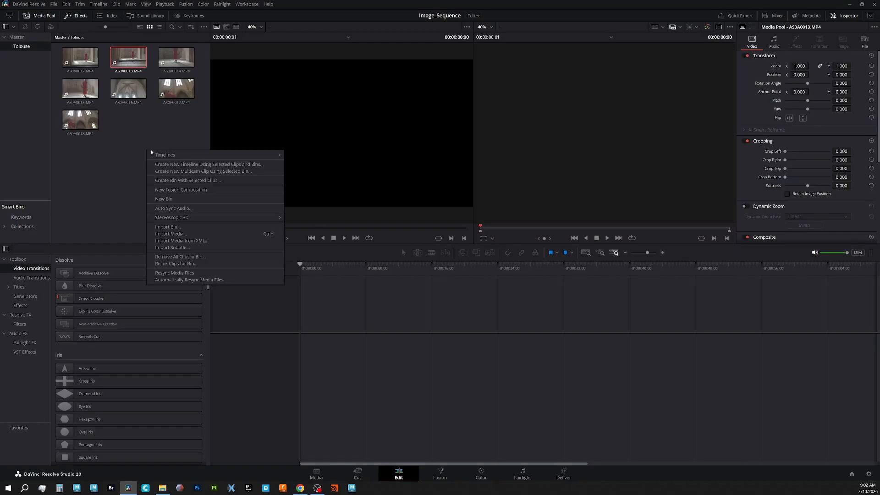
mouse_move(266, 155)
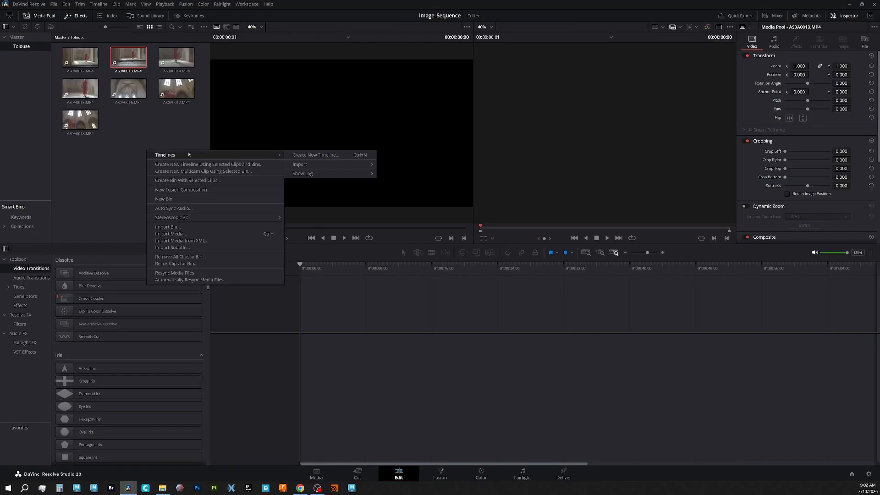
left_click(314, 155)
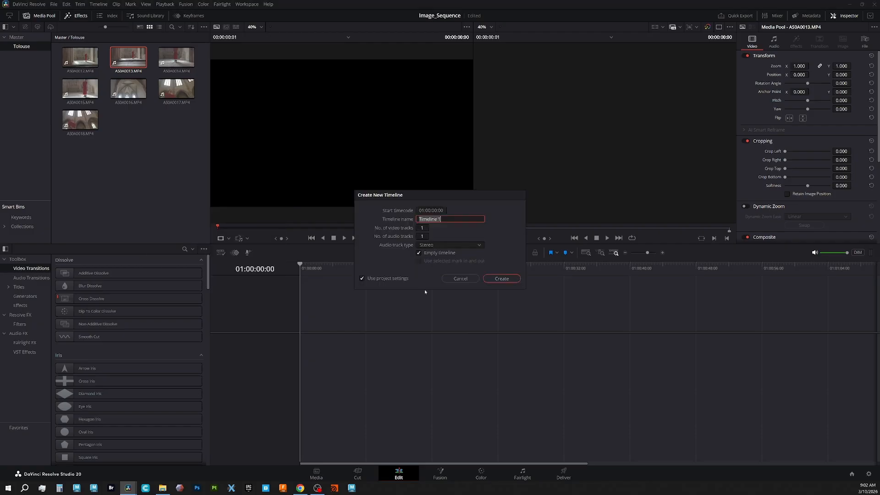
left_click(393, 279)
left_click(415, 211)
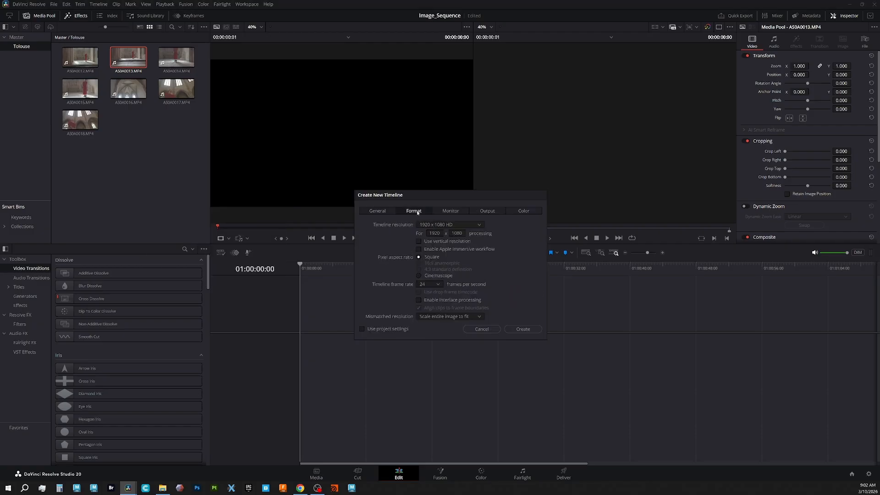
left_click(476, 226)
scroll(454, 261, "down", 4)
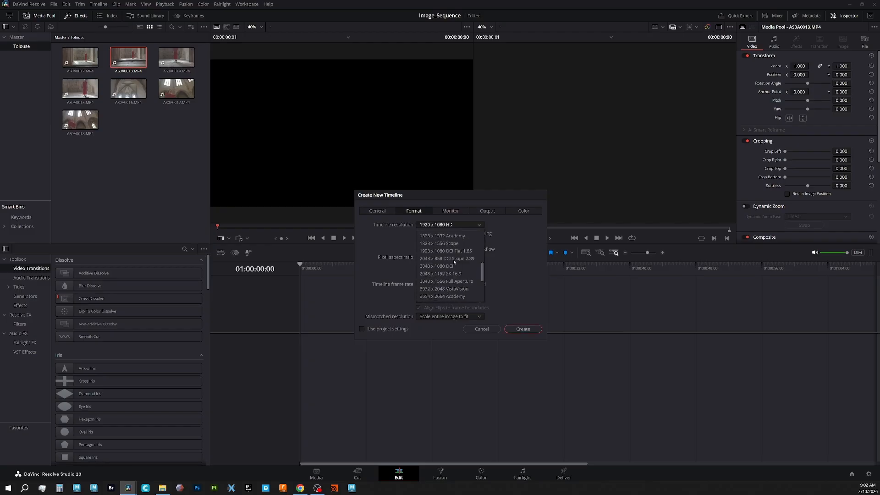
left_click(443, 267)
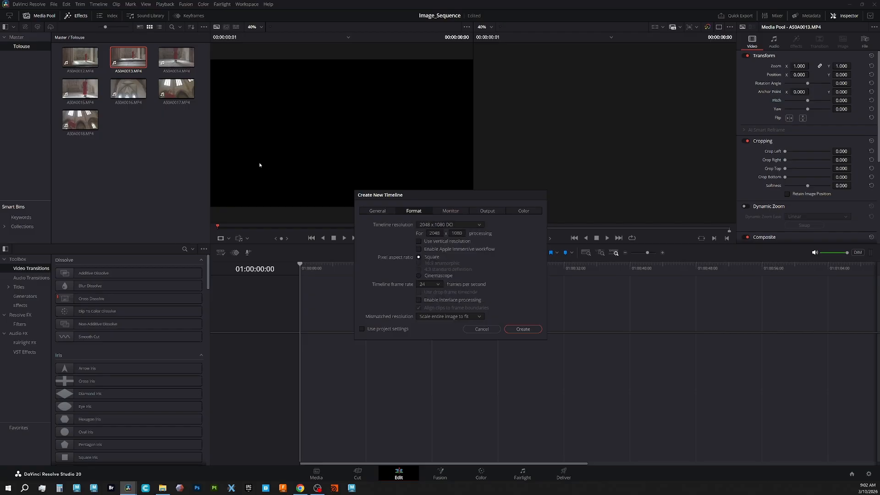
left_click(521, 329)
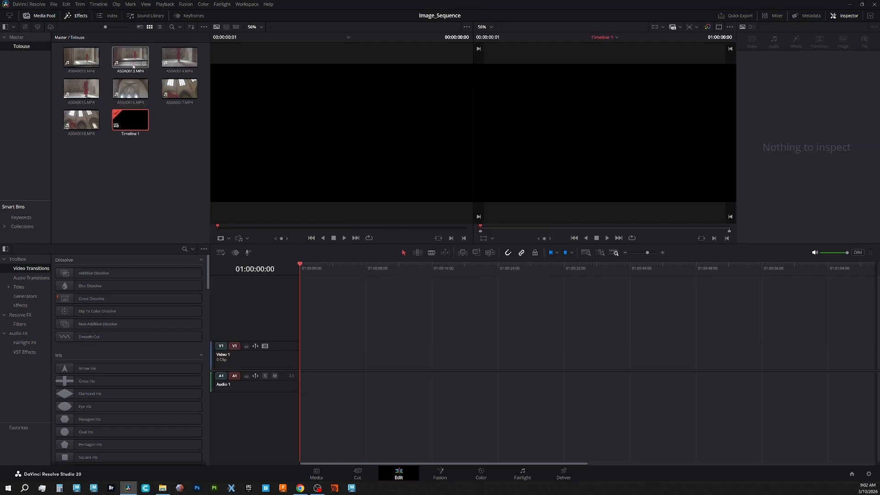
- Place AS0A0013.MP4 at the start of Timeline 1, play its first seconds and return the playhead to the start
left_click_drag(131, 62, 301, 385)
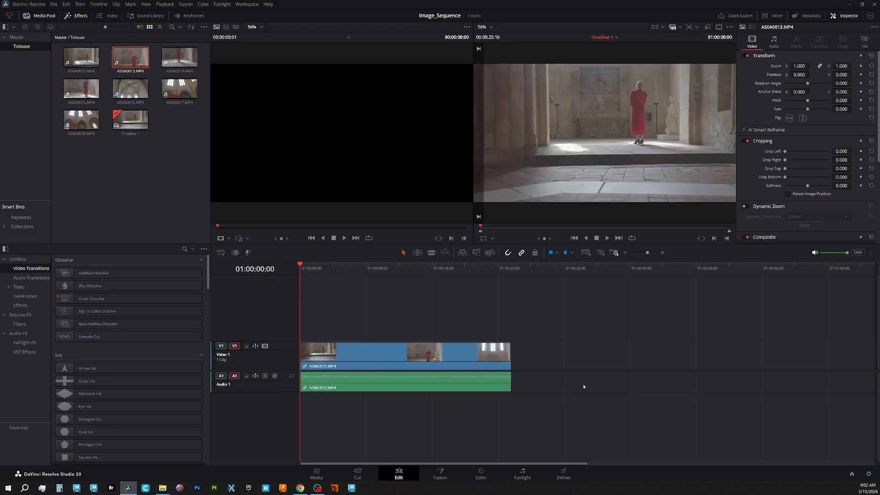
left_click(608, 238)
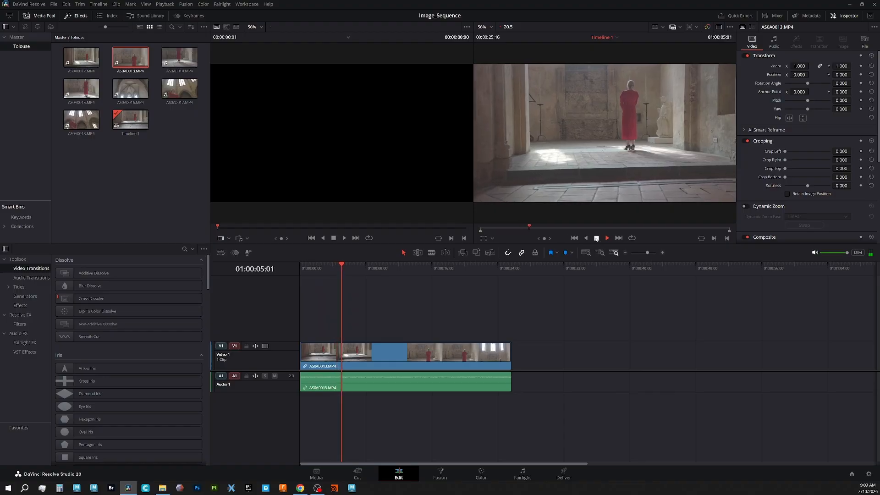
left_click(596, 238)
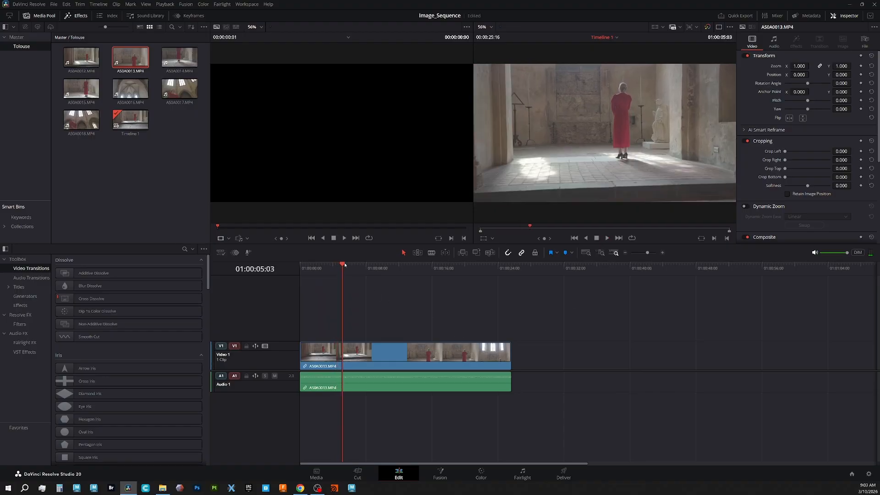
left_click_drag(344, 265, 292, 272)
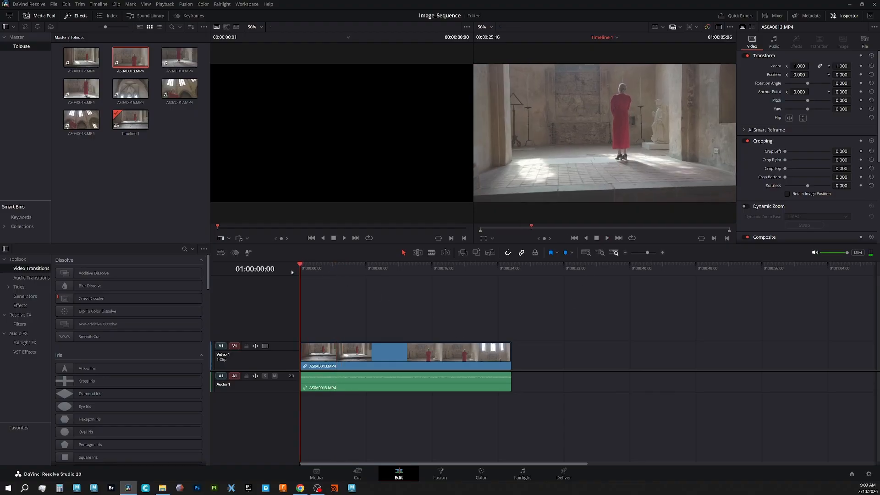
- Unlink the AS0A0013.MP4 clip's audio from its video, delete the audio and save the project
right_click(419, 379)
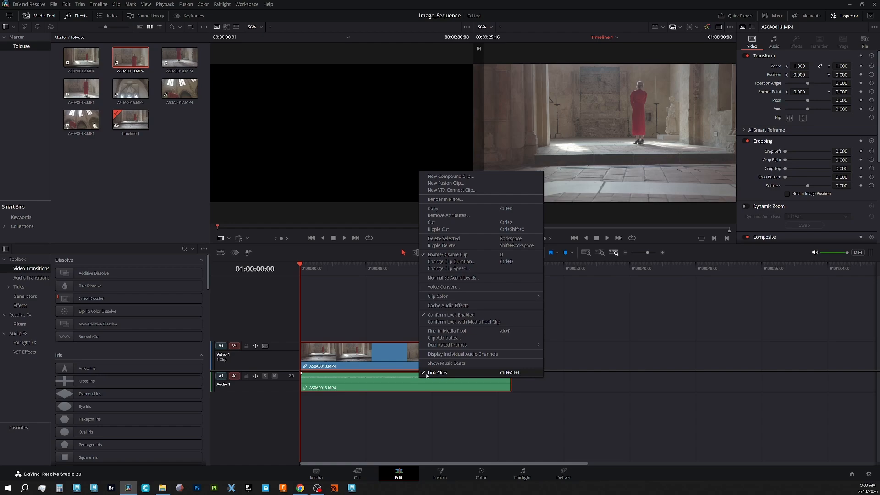
left_click(434, 374)
left_click(471, 411)
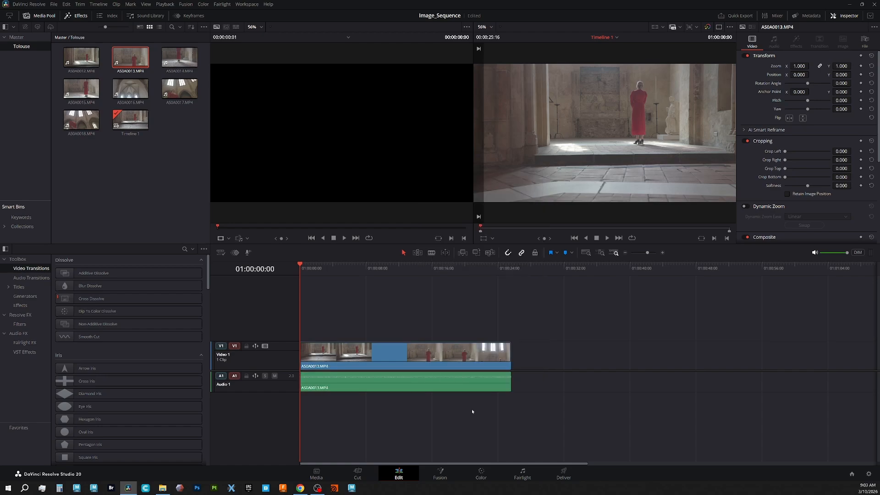
left_click(448, 380)
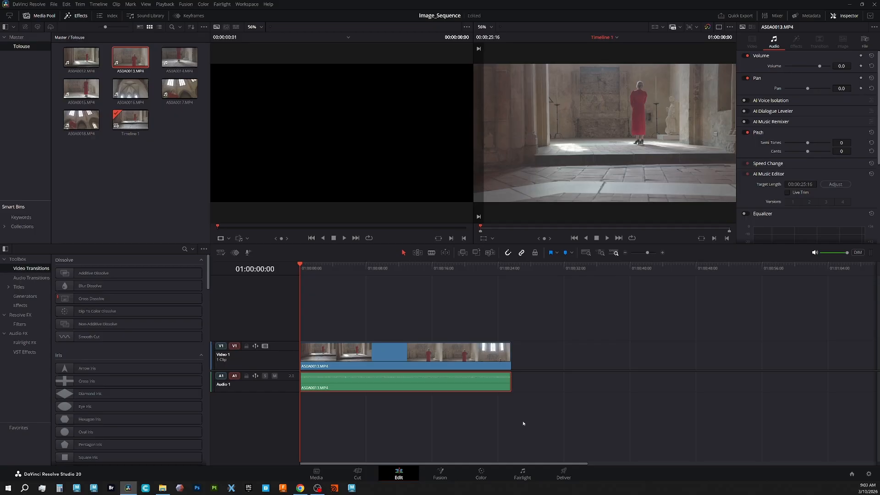
key("Delete")
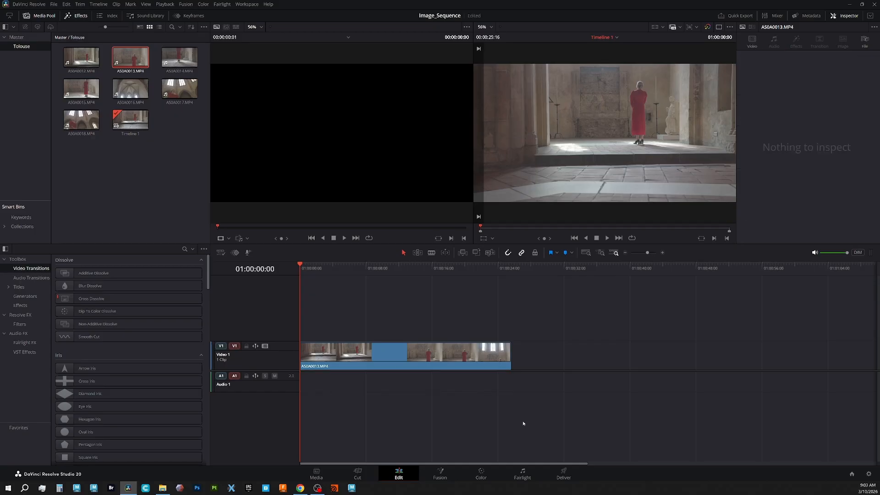
key("ctrl+s")
- Select the video clip on the timeline and scrub through it to review the shot
left_click(456, 360)
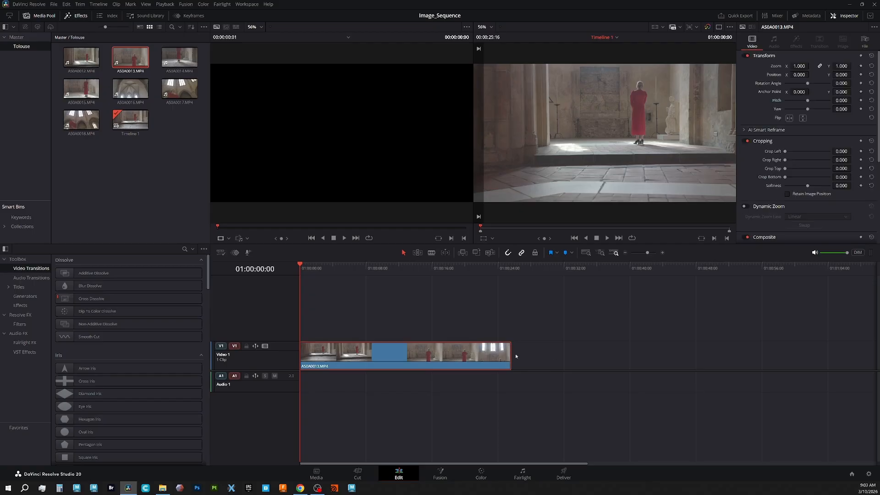
left_click_drag(390, 276, 275, 274)
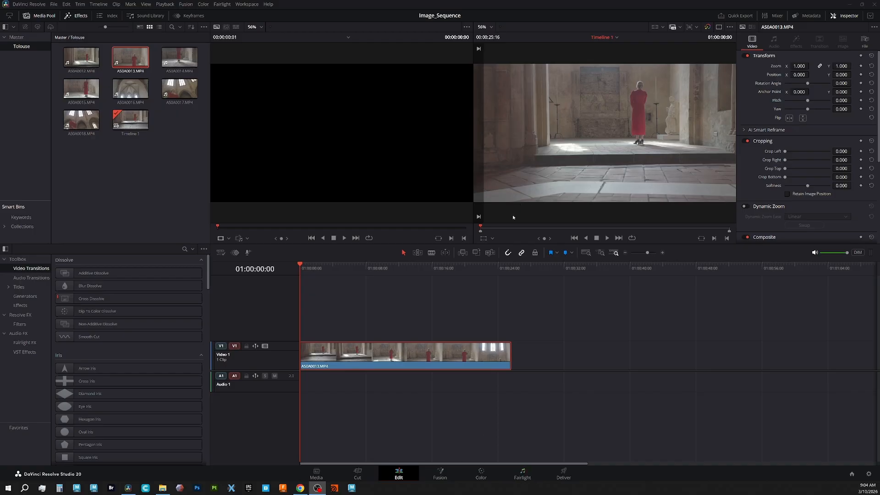
left_click_drag(514, 228, 521, 231)
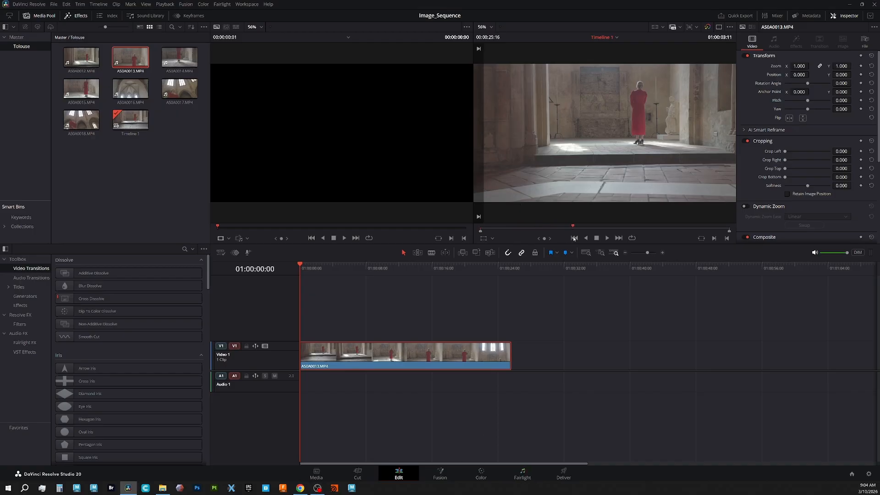
left_click_drag(573, 237, 636, 241)
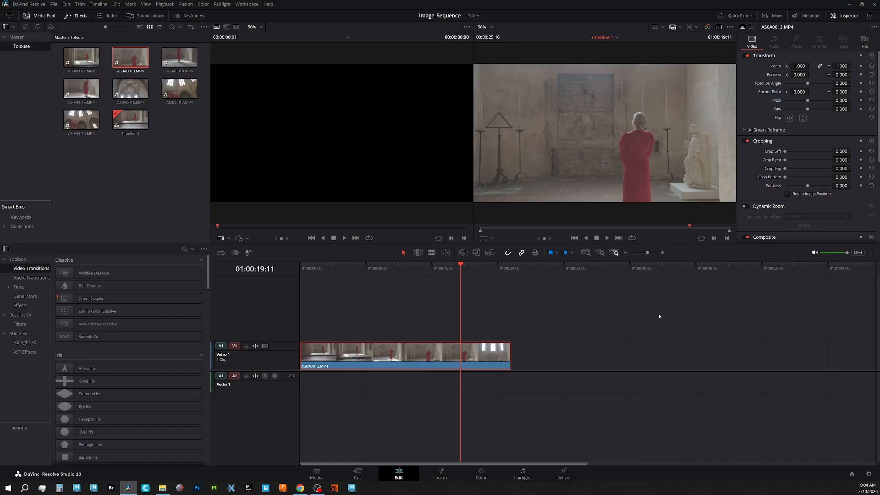
- Darken the clip on the Color page by lowering one upper and one midtone point on the custom curve
left_click(484, 473)
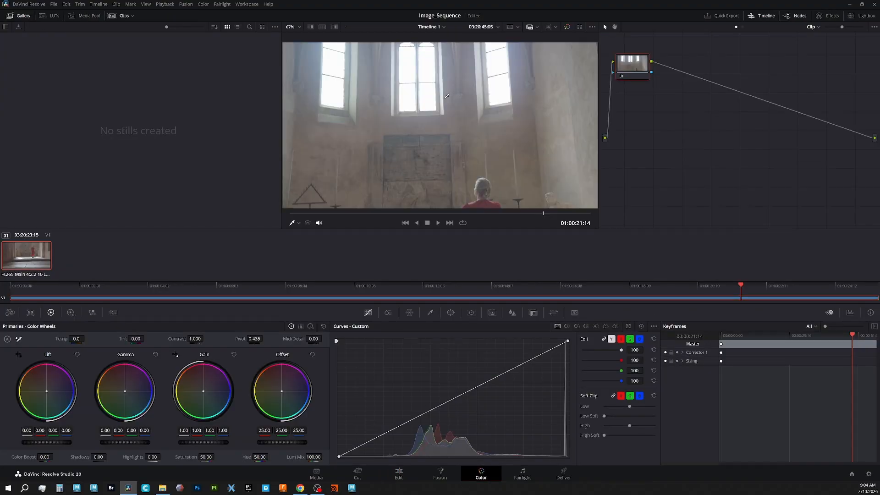
scroll(446, 96, "down", 2)
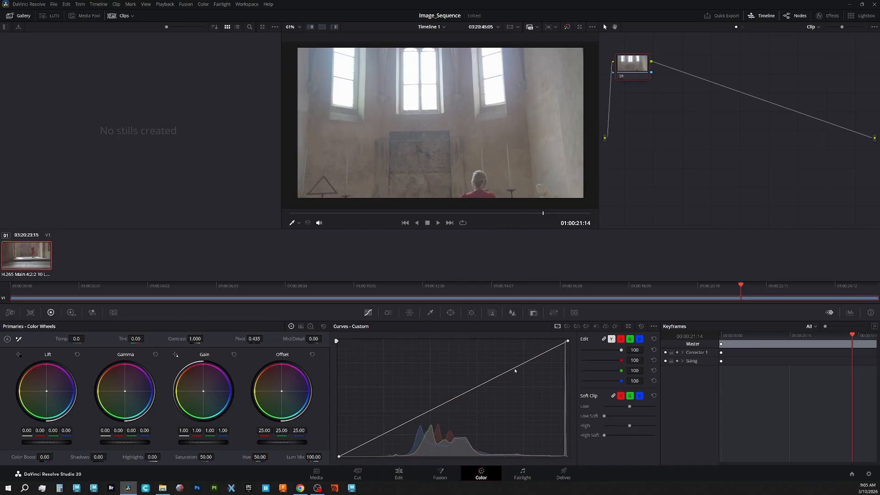
left_click_drag(514, 368, 513, 378)
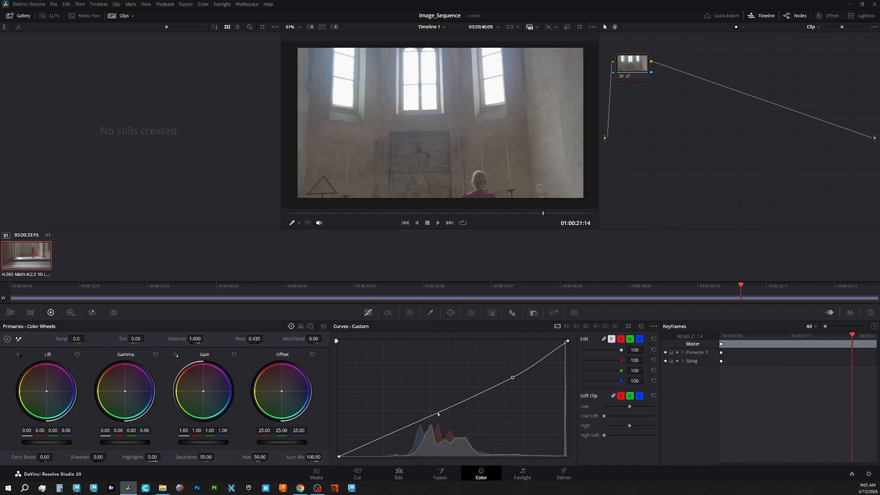
left_click_drag(438, 414, 443, 418)
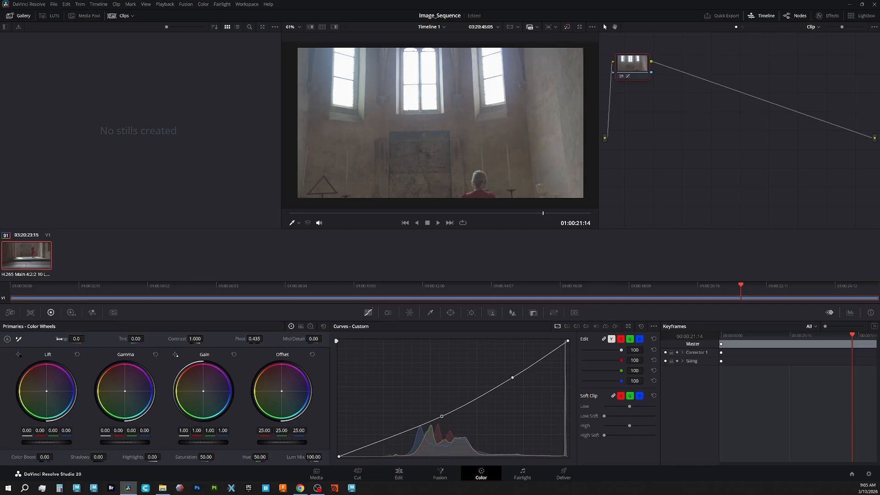
- Show the video scopes as a single waveform display and close the floating scopes window so it sits docked beside the curves
right_click(409, 110)
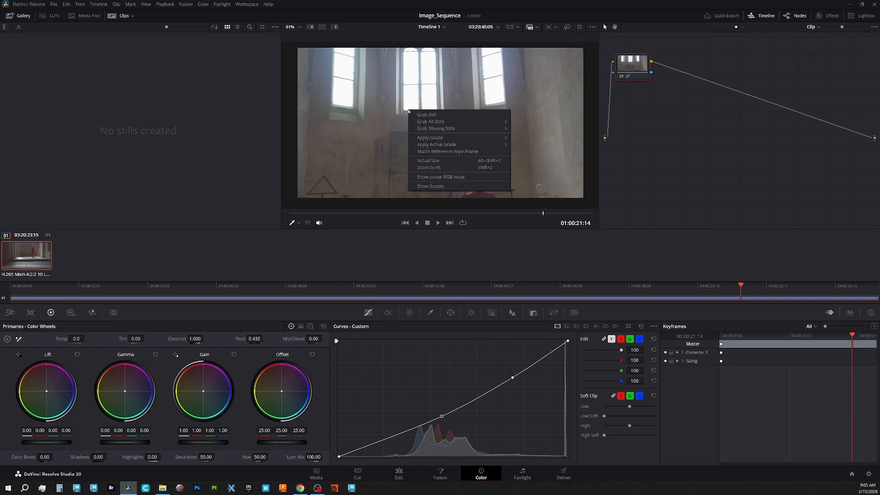
left_click(465, 186)
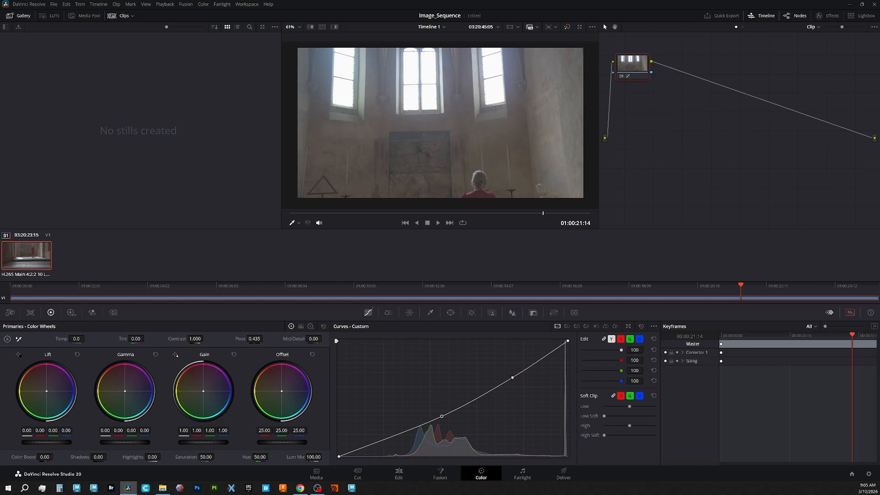
left_click_drag(641, 201, 672, 102)
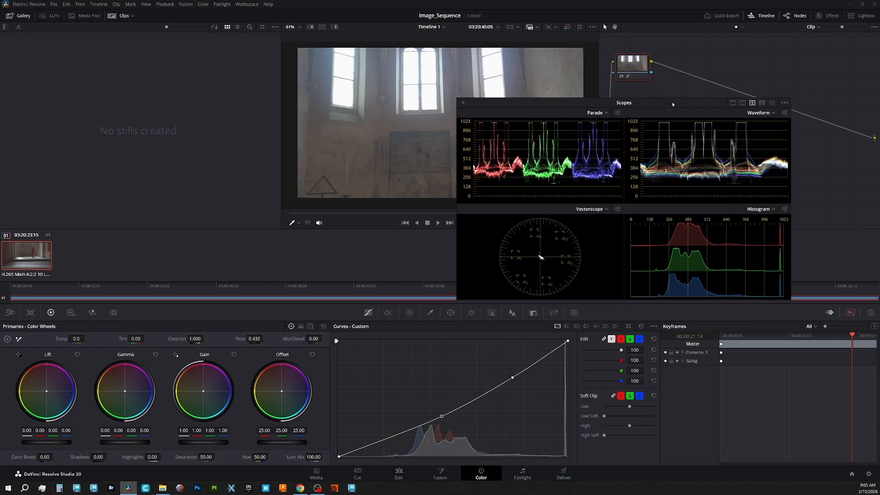
left_click(733, 103)
left_click(773, 113)
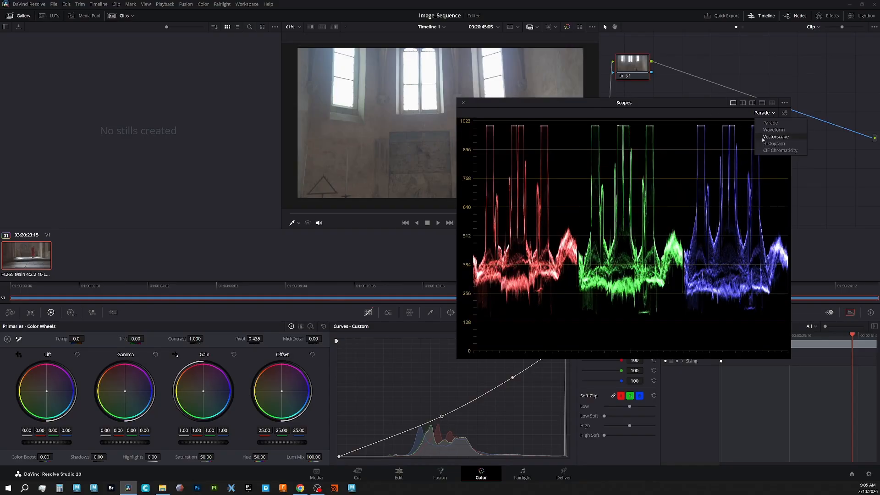
left_click(774, 130)
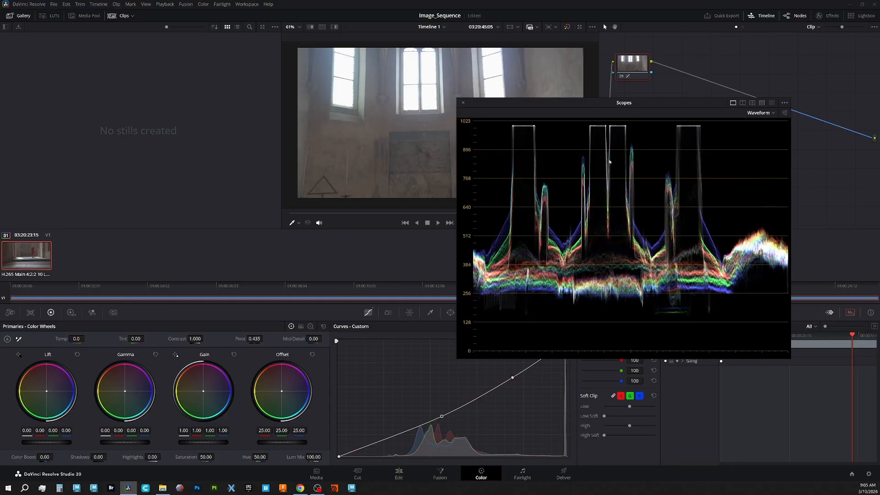
left_click_drag(559, 104, 594, 167)
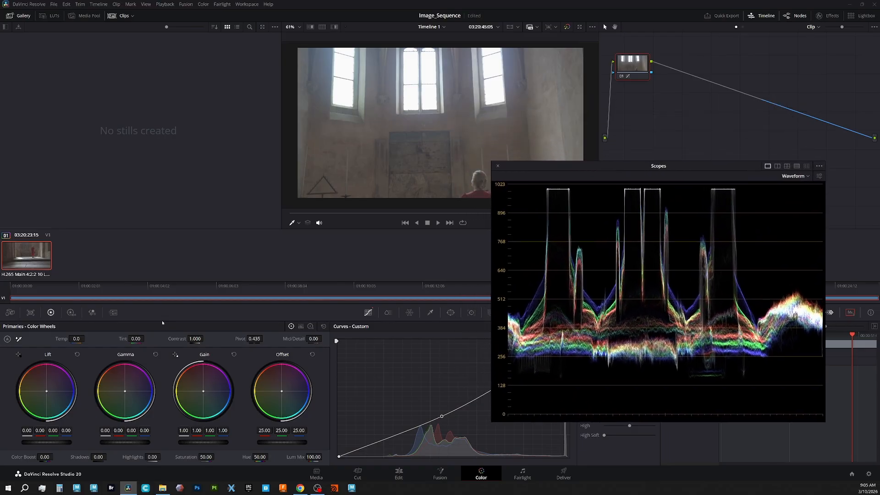
left_click_drag(61, 339, 87, 339)
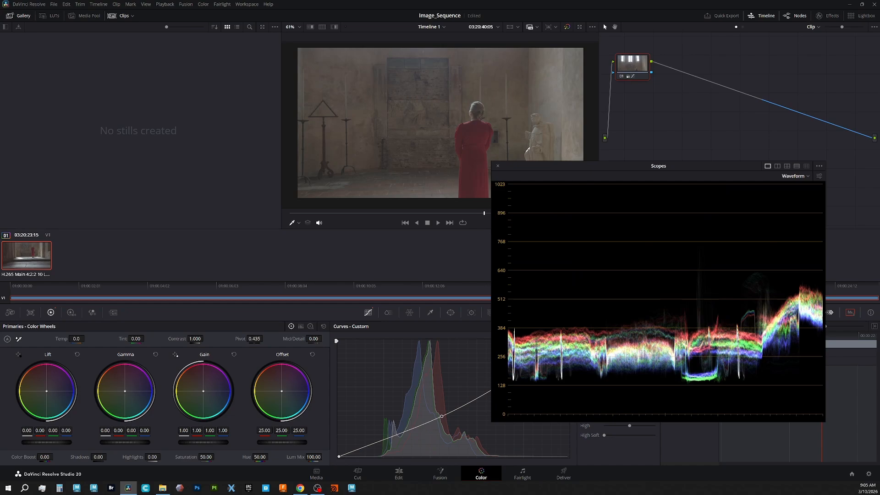
left_click(498, 167)
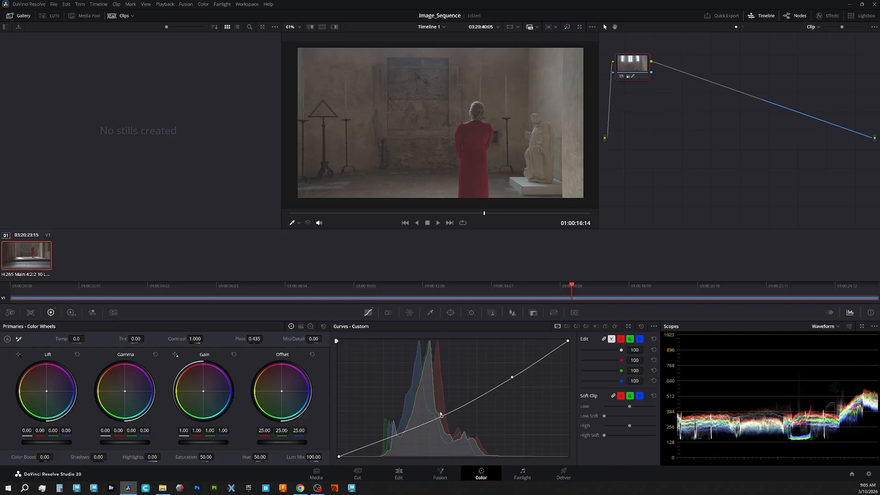
- Add contrast on the custom curve by pulling down a new shadow point and raising the midtone point slightly
left_click_drag(441, 417, 441, 421)
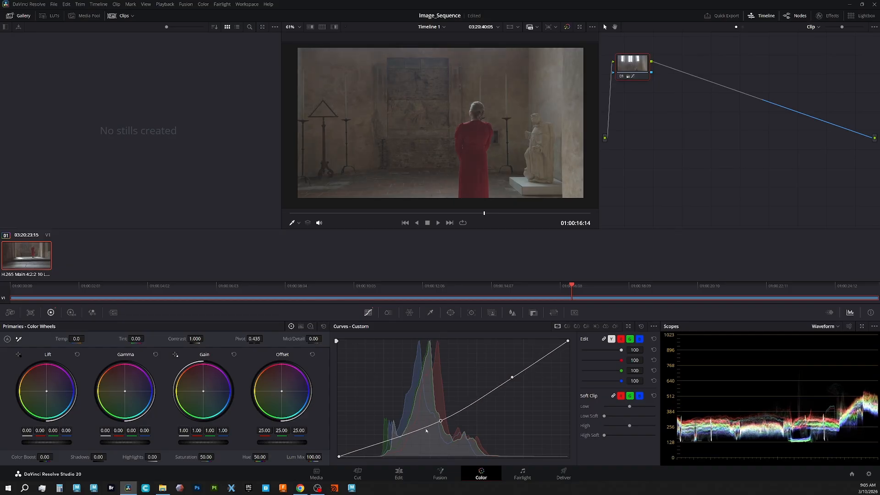
left_click_drag(397, 438, 391, 448)
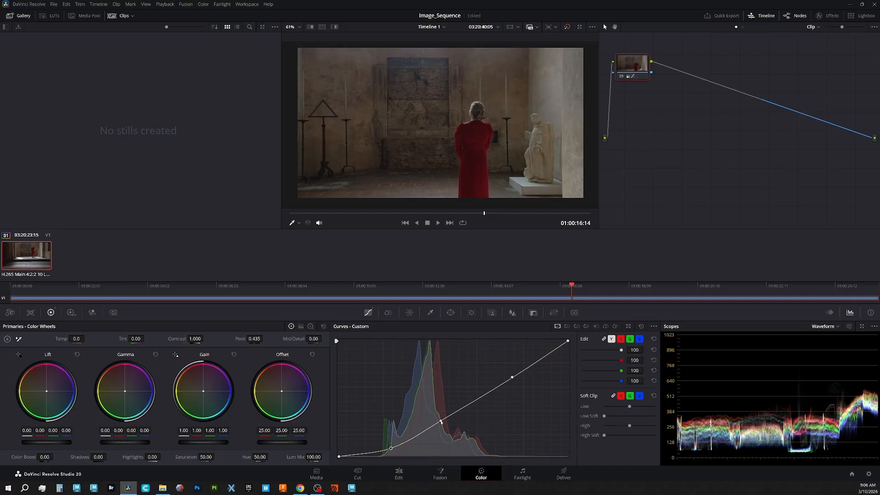
mouse_move(442, 421)
left_mouse_down()
mouse_move(436, 408)
mouse_move(439, 415)
left_mouse_up()
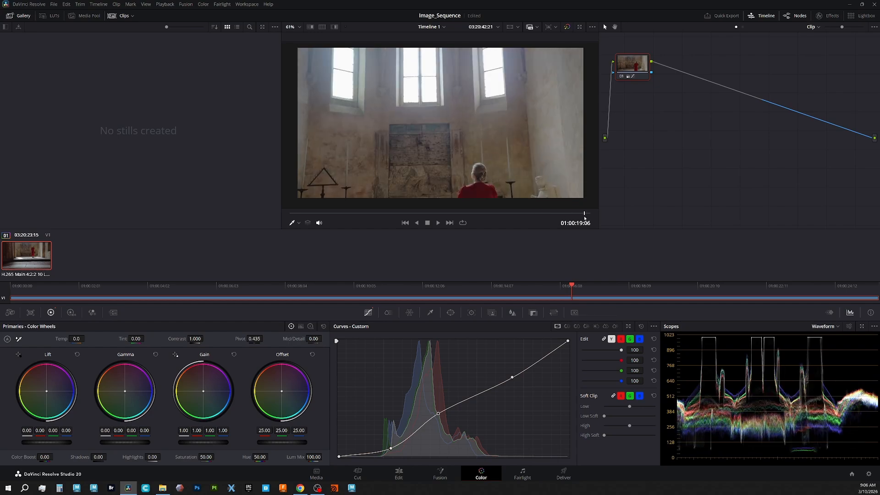
- Fine-tune the curve's midtone point on the bright window frame and raise the shadow point slightly on an early frame
left_click(584, 215)
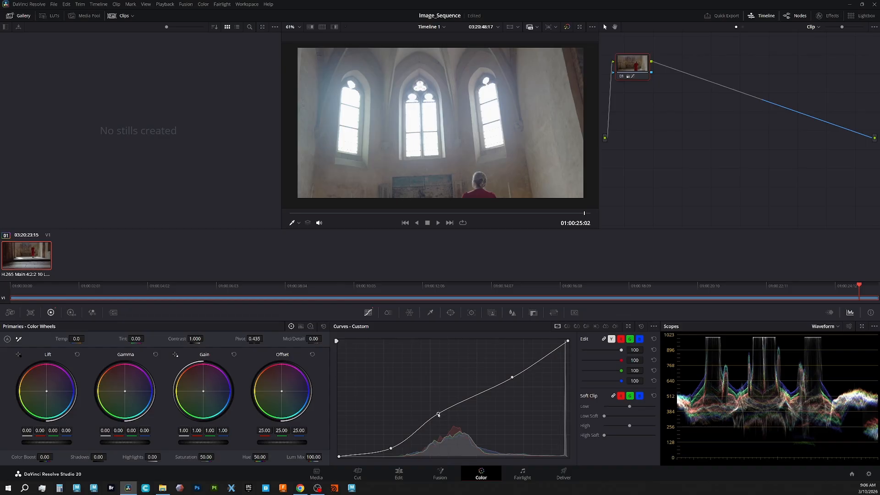
mouse_move(438, 415)
left_mouse_down()
mouse_move(443, 429)
mouse_move(440, 414)
left_mouse_up()
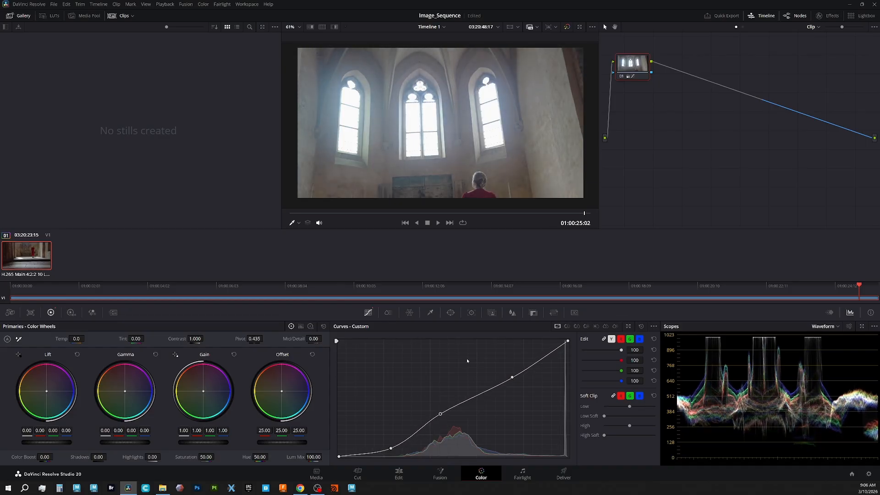
left_click(516, 215)
left_click_drag(457, 217, 385, 238)
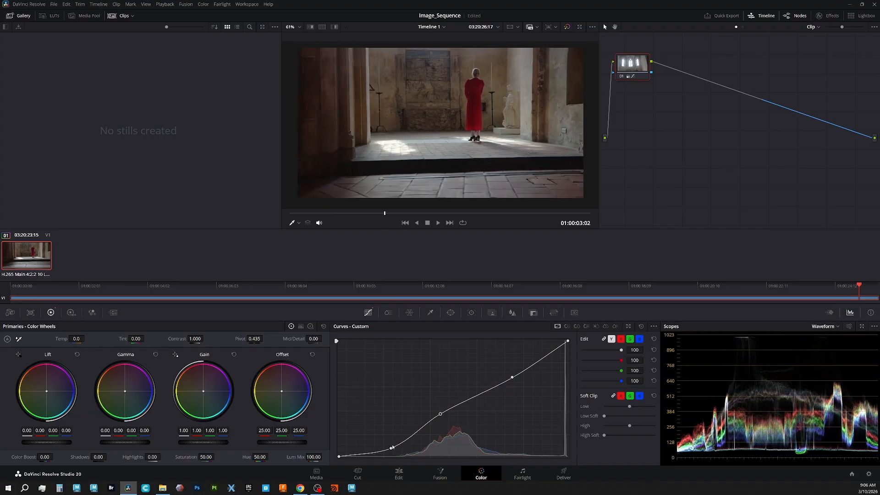
left_click_drag(391, 449, 391, 446)
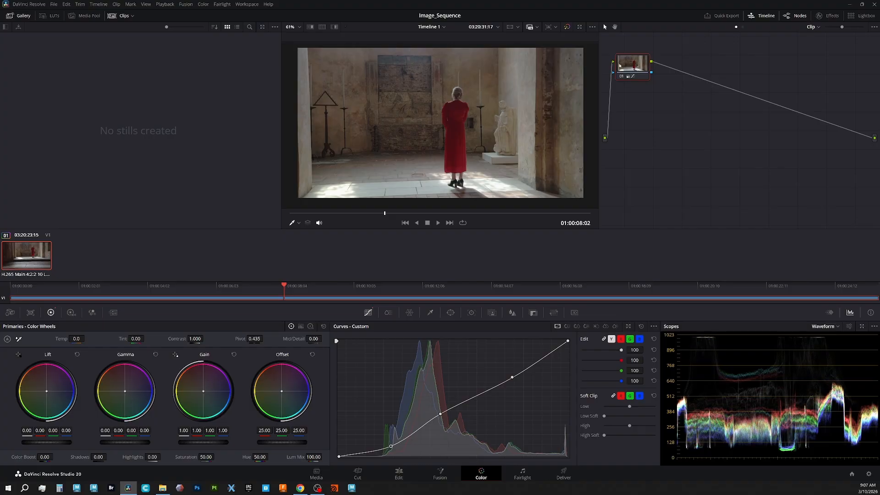
- Toggle the grading node off and on to compare, and scrub through the clip to review the grade
left_click(621, 75)
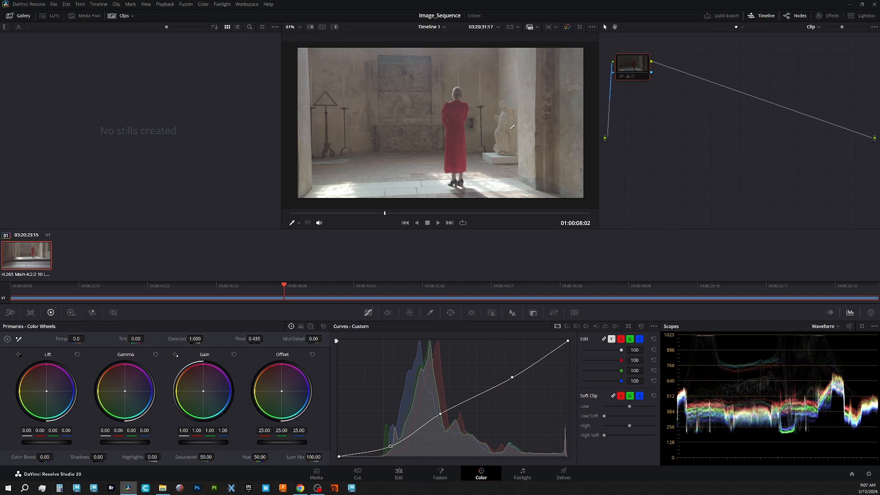
key("ctrl+d")
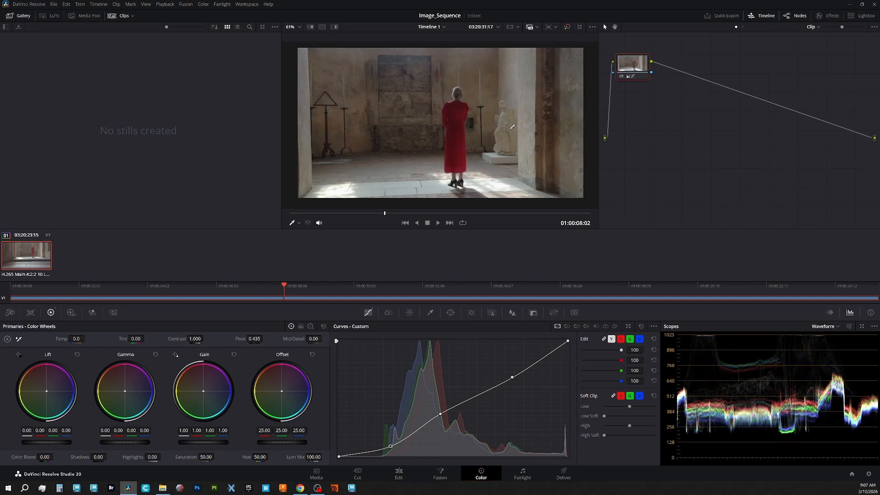
left_click(459, 213)
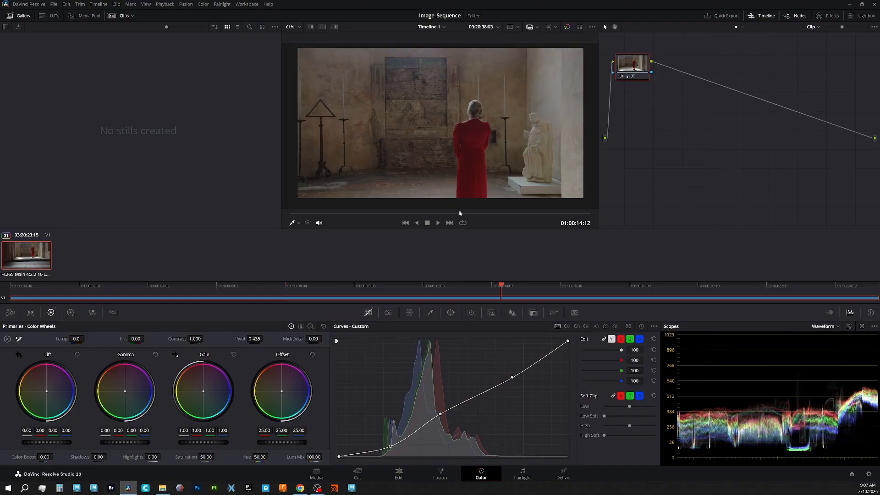
left_click(505, 213)
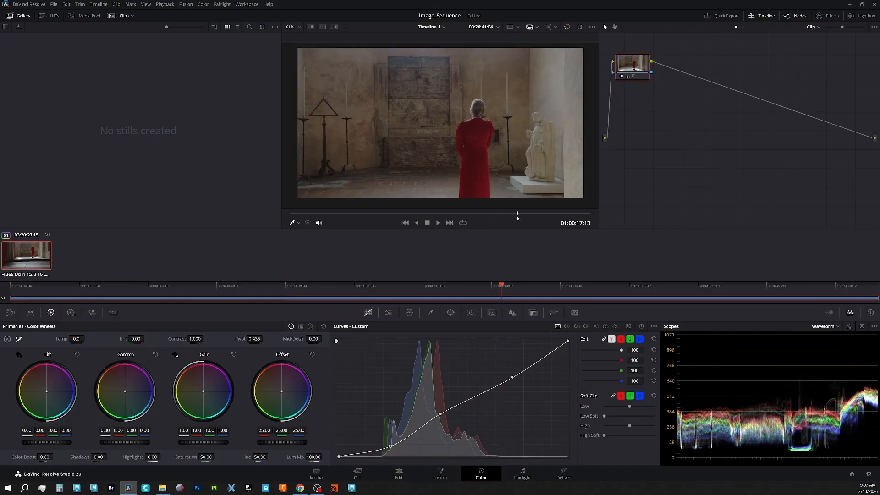
left_click(561, 214)
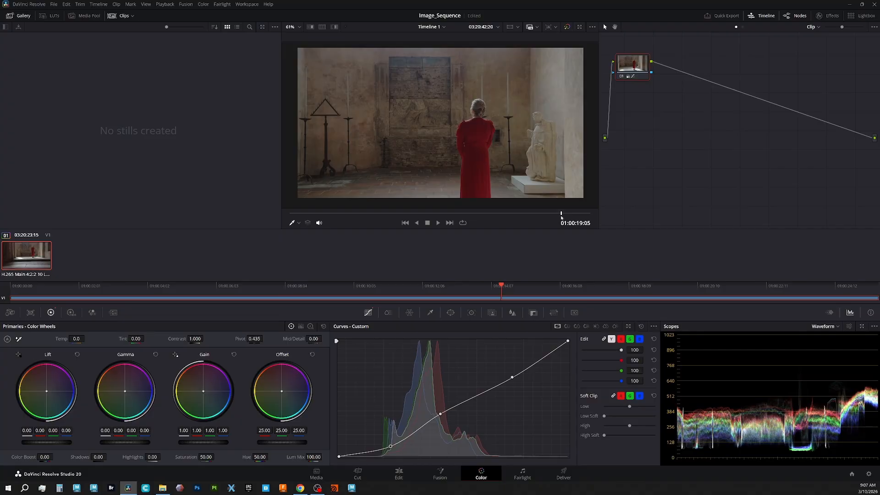
left_click_drag(561, 214, 493, 214)
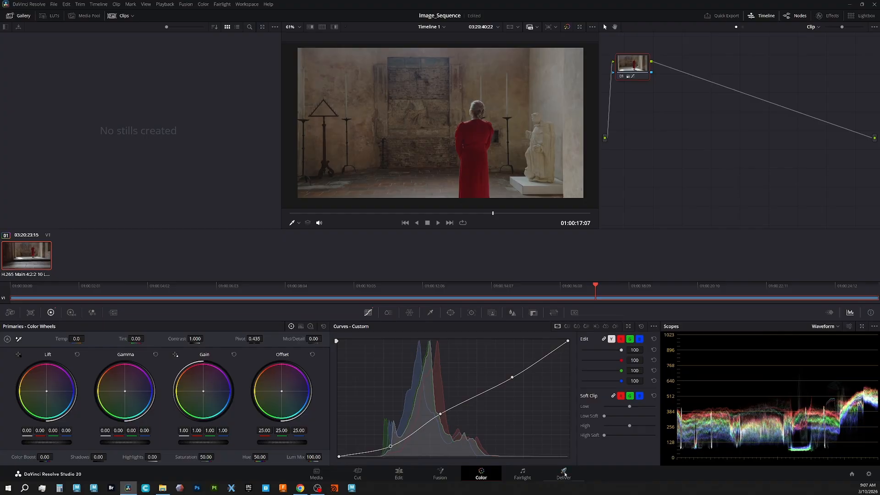
- Switch to the Deliver page and set the render file name to "Ursilines_1." including the trailing dot
left_click(564, 475)
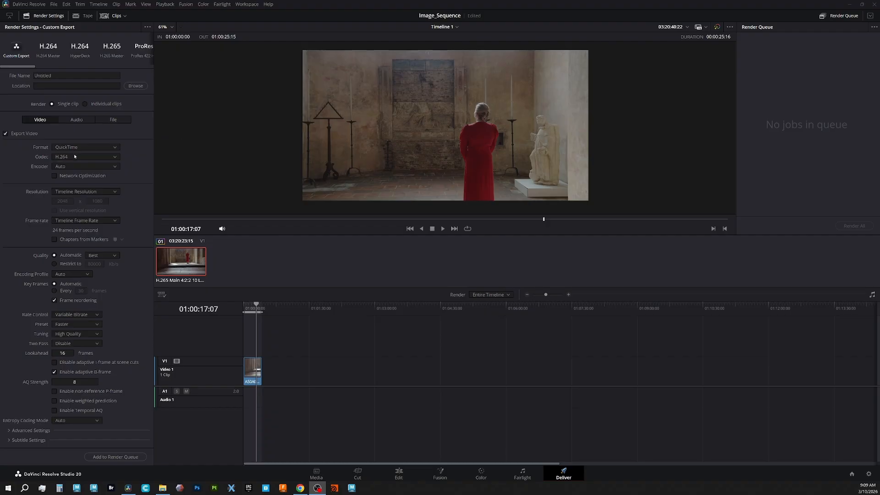
left_click(61, 76)
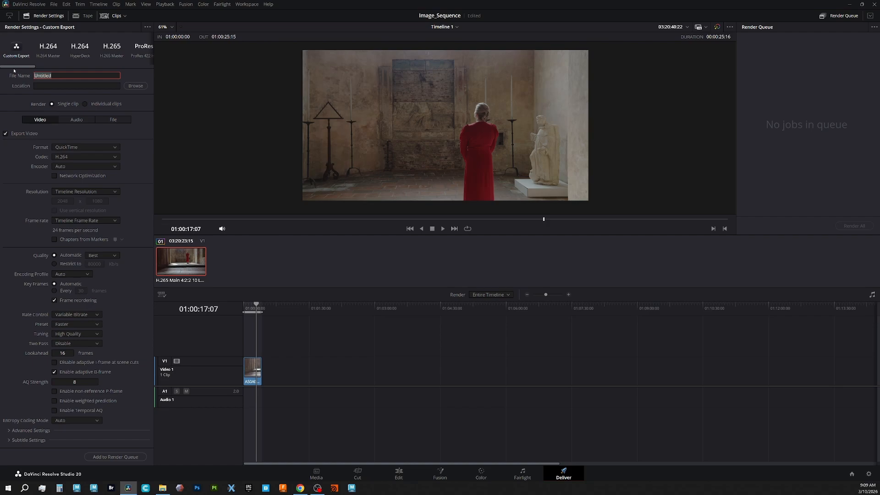
type("Ursilines_1.")
- Browse for the render location and open the Image Sequences folder on the RAGNAROK (F:) drive
left_click(136, 86)
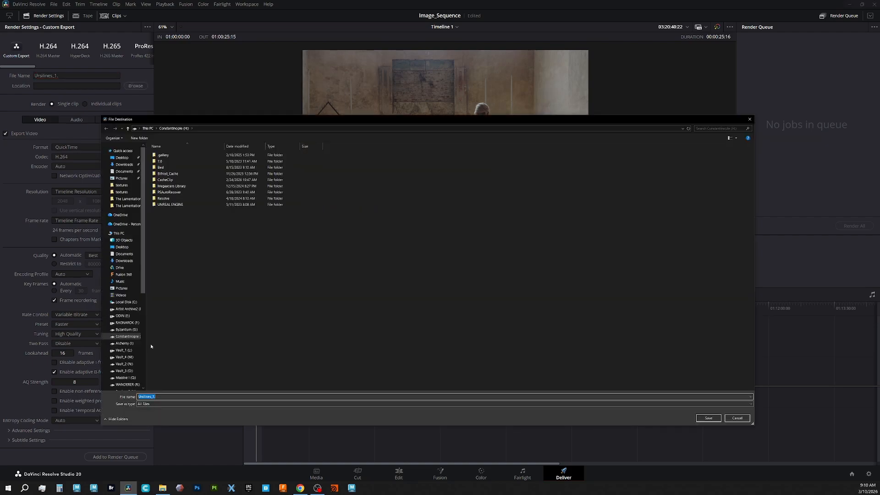
left_click(129, 330)
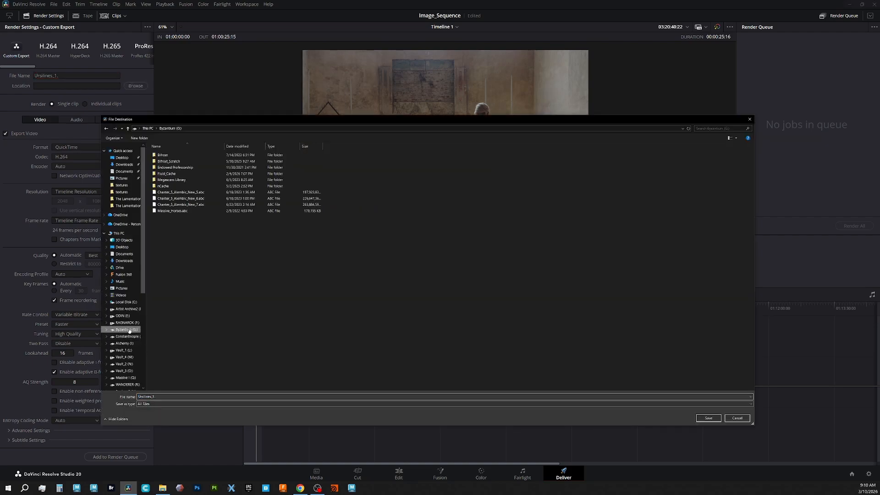
left_click(123, 316)
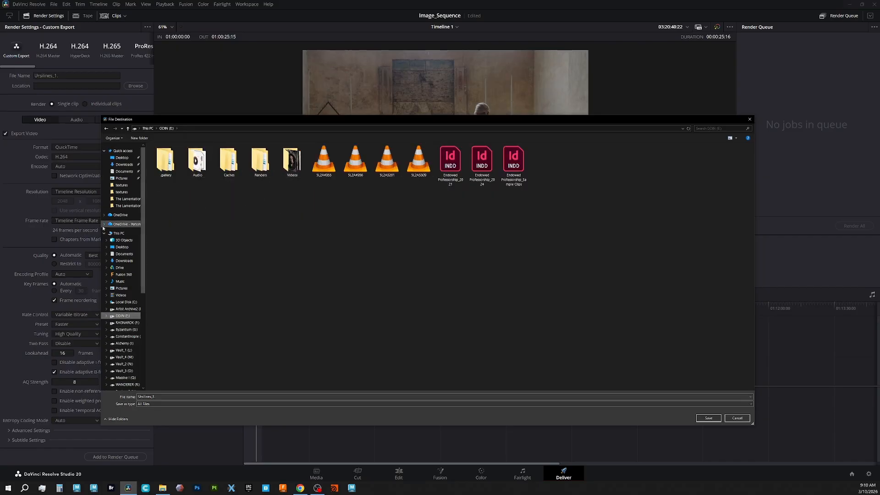
left_click(125, 329)
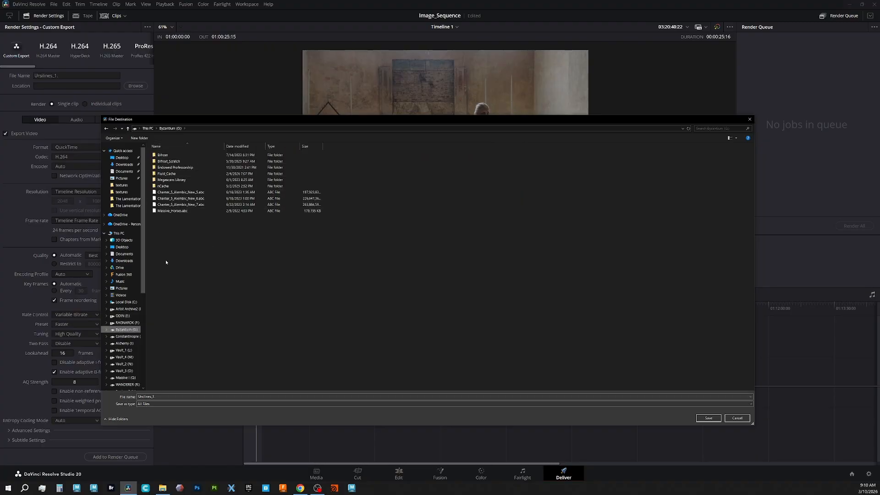
left_click(124, 337)
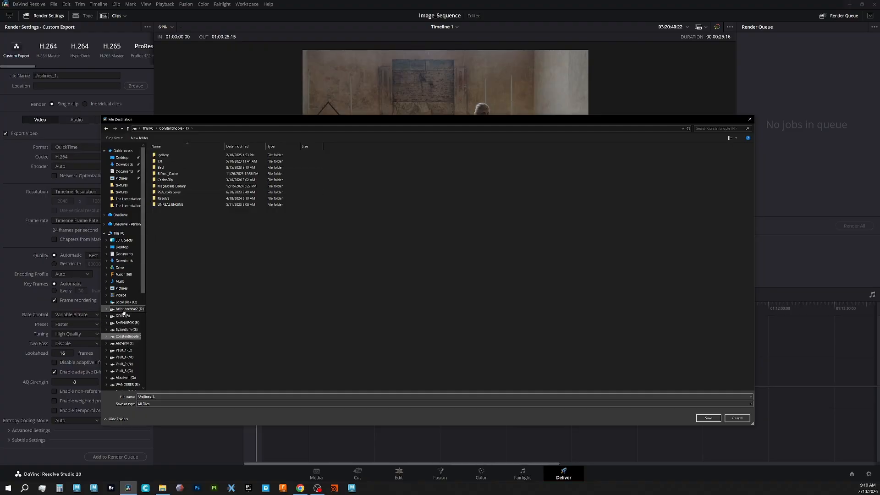
left_click(120, 322)
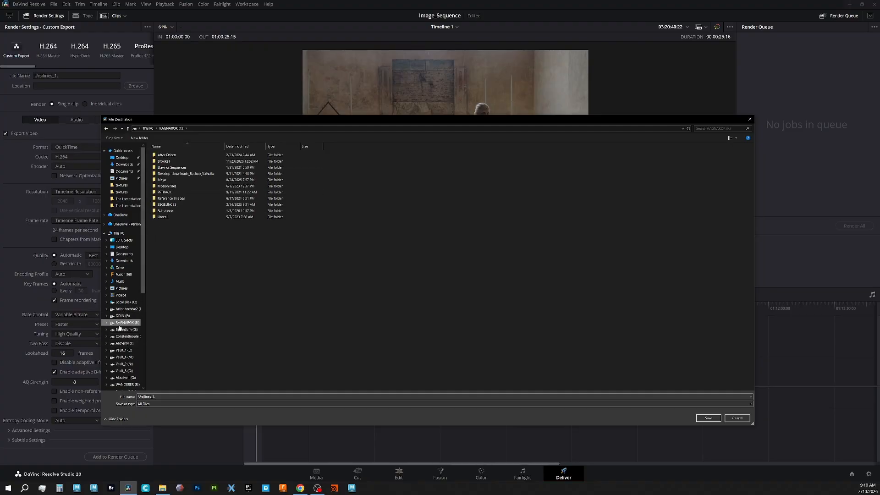
left_click(164, 205)
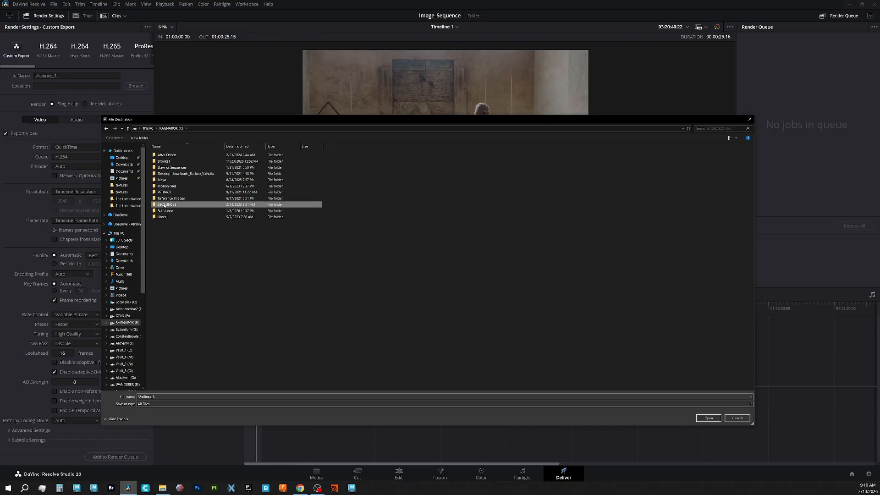
double_click(164, 205)
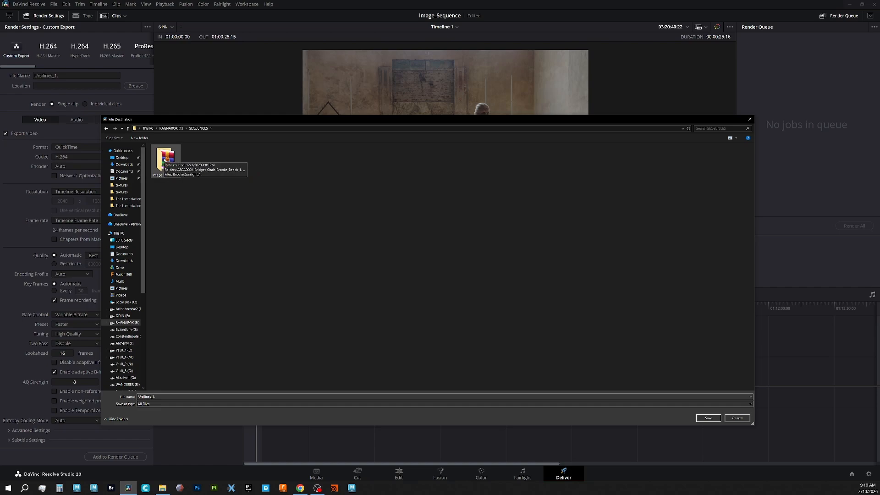
double_click(164, 159)
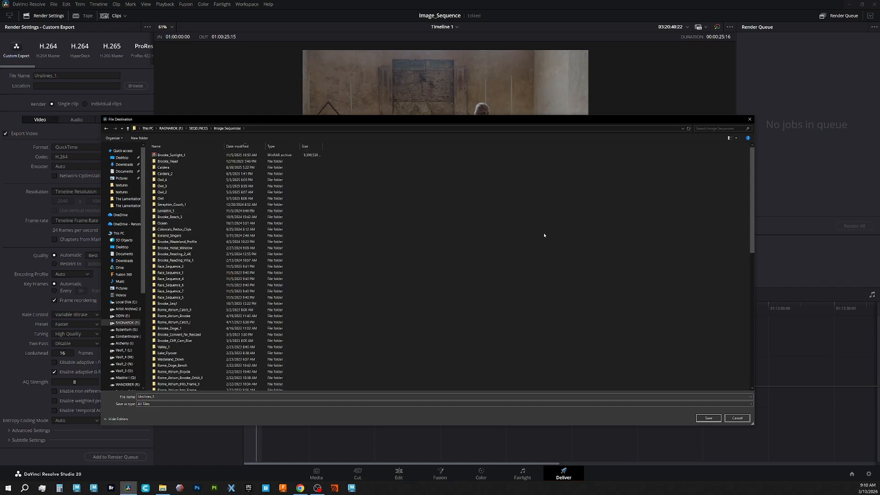
- Delete the Brooke_Sunlight_1 WinRAR archive from the Image Sequences folder
left_click_drag(752, 168, 744, 133)
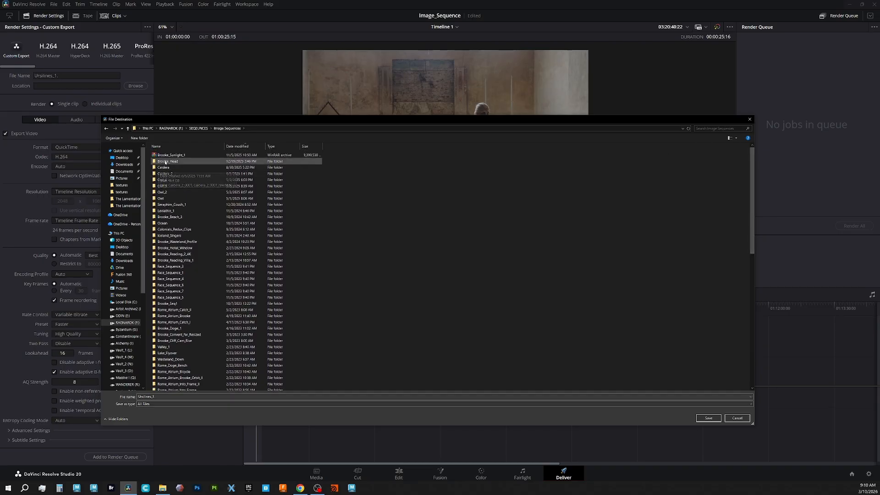
left_click(169, 155)
right_click(168, 155)
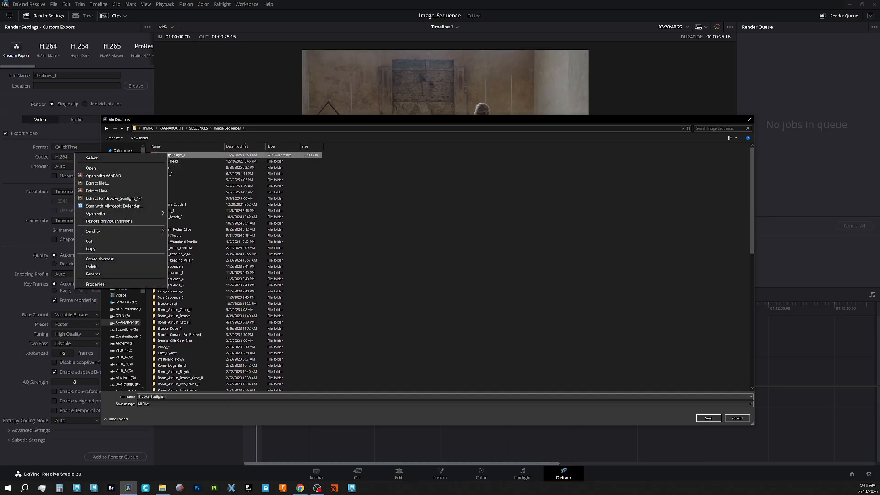
left_click(139, 267)
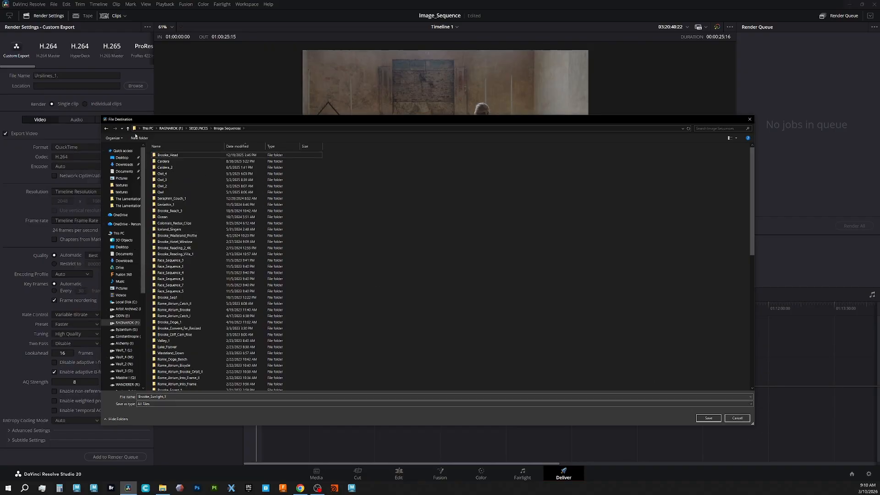
- Create a folder named Ursulines_1 inside Image Sequences and choose it as the render location
left_click(138, 138)
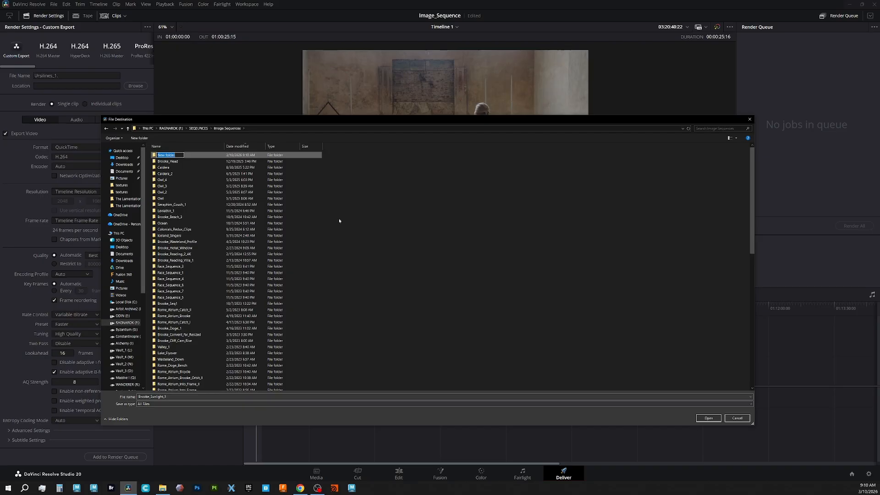
type("Ursulines_1")
key("Return")
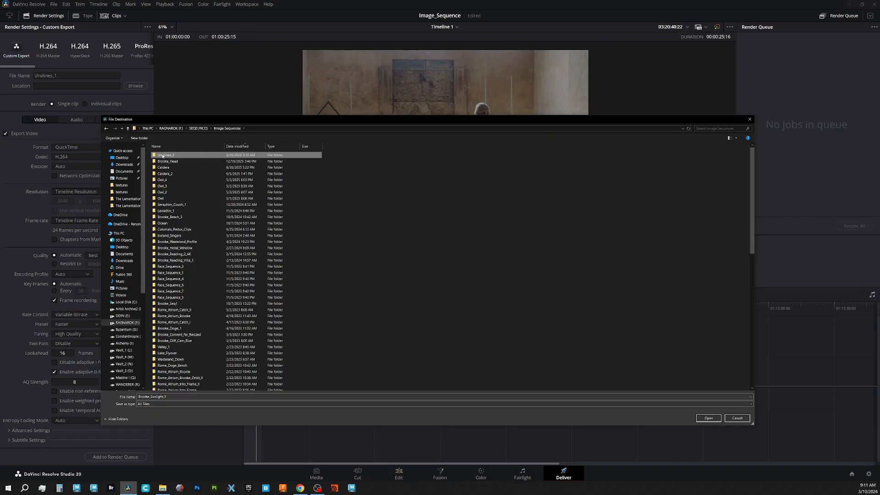
double_click(162, 156)
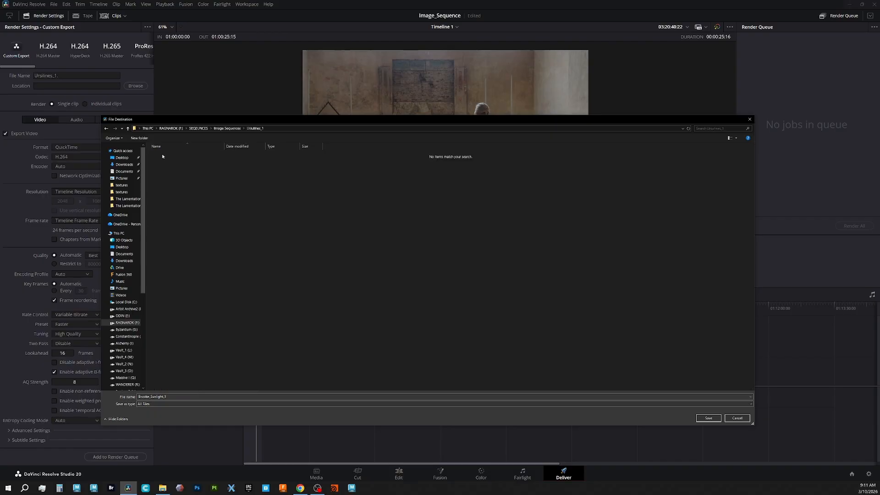
left_click(708, 418)
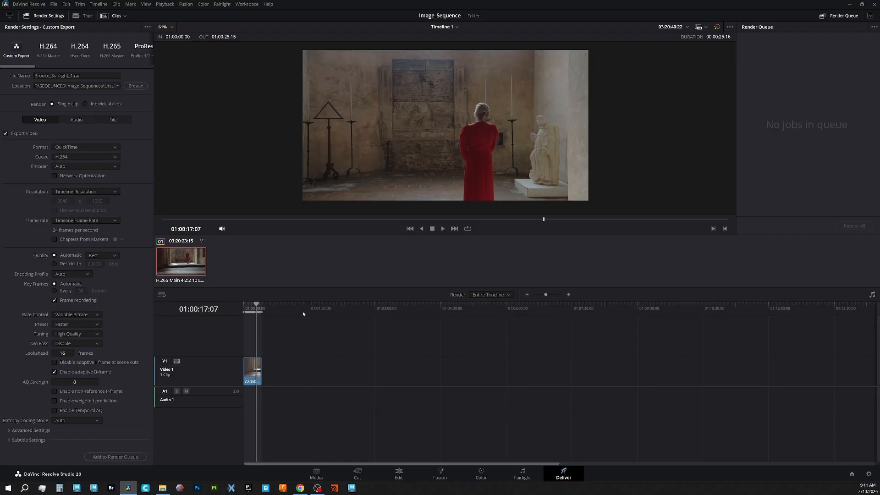
- Set the render file name to "Ursulines_1." with the trailing dot, and check the destination folder without changing it
triple_click(89, 76)
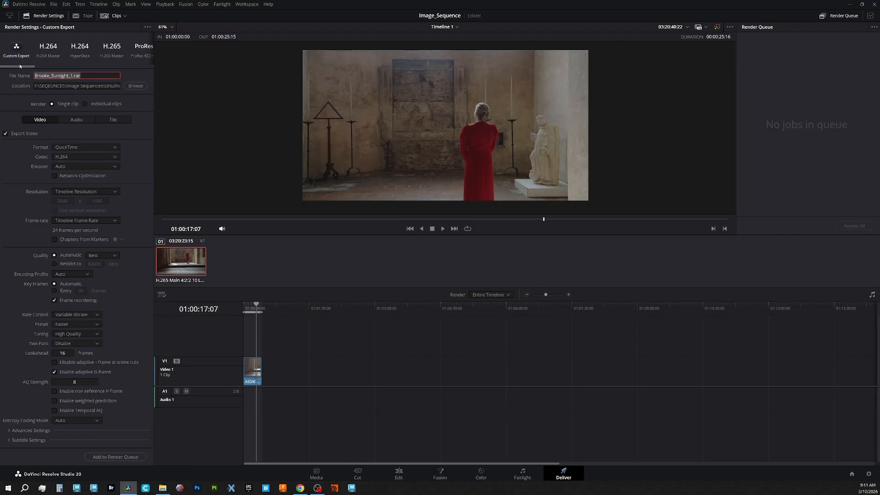
type("Ursulines_1.")
left_click(132, 86)
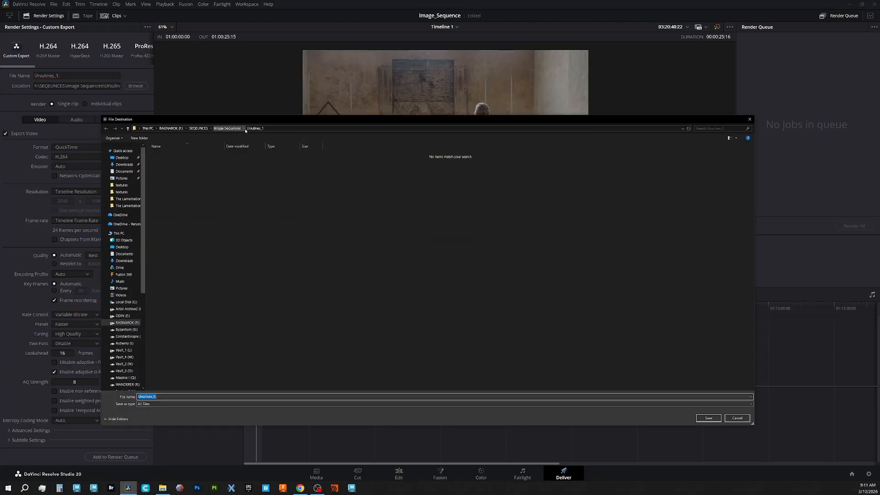
left_click(737, 418)
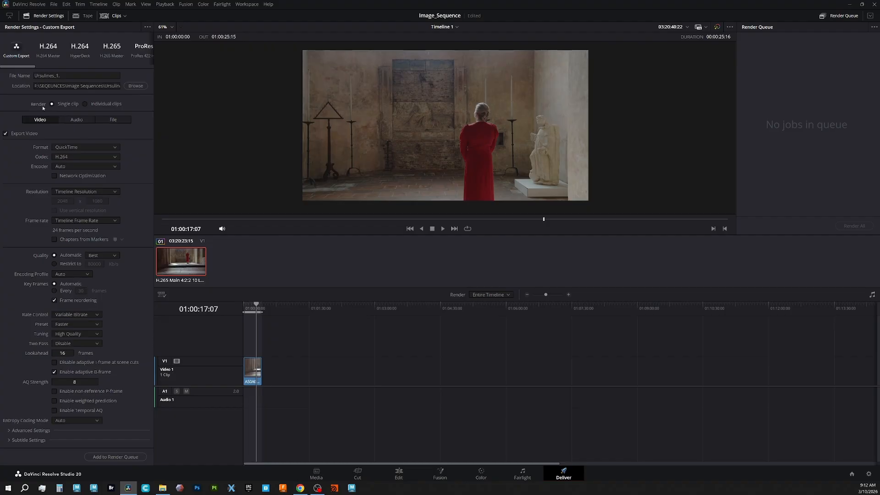
- Set the render to individual clips in TIFF format with the RGB 8 bits codec
left_click(85, 104)
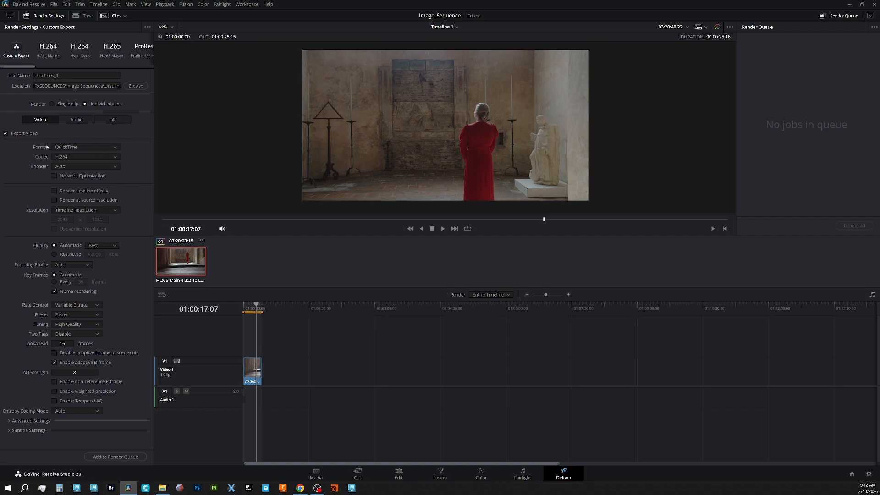
left_click(66, 148)
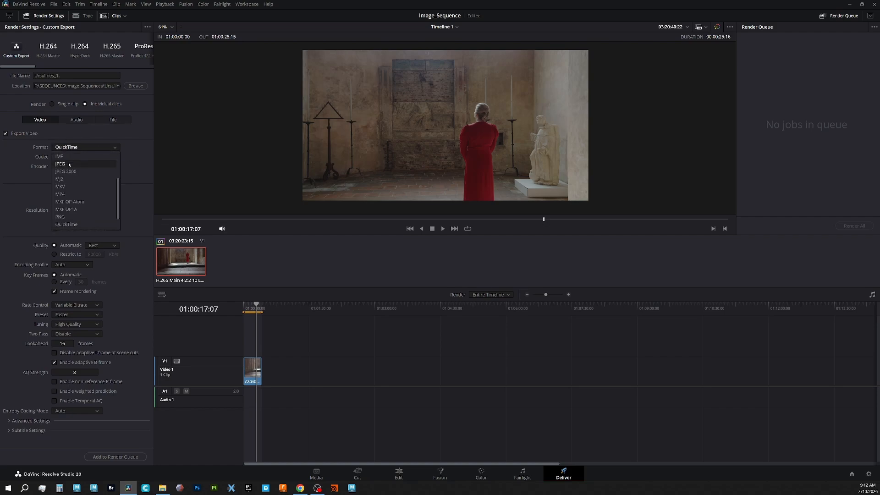
scroll(71, 170, "up", 8)
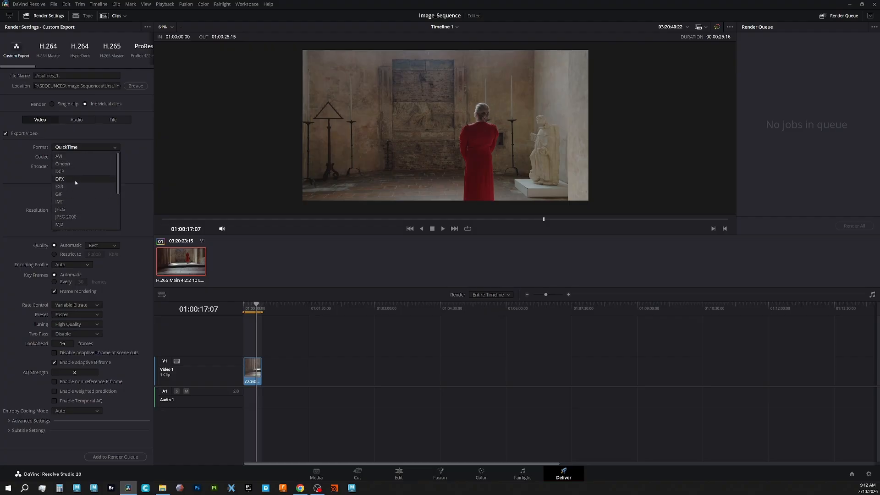
scroll(76, 191, "down", 3)
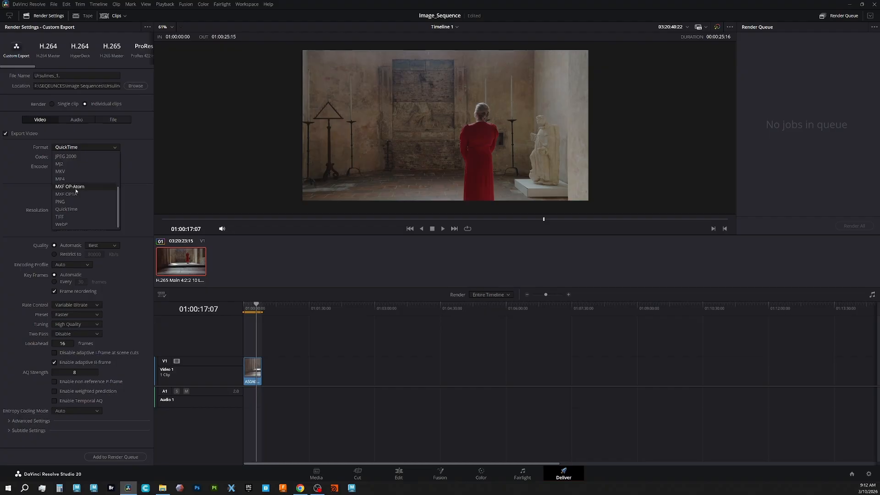
left_click(79, 217)
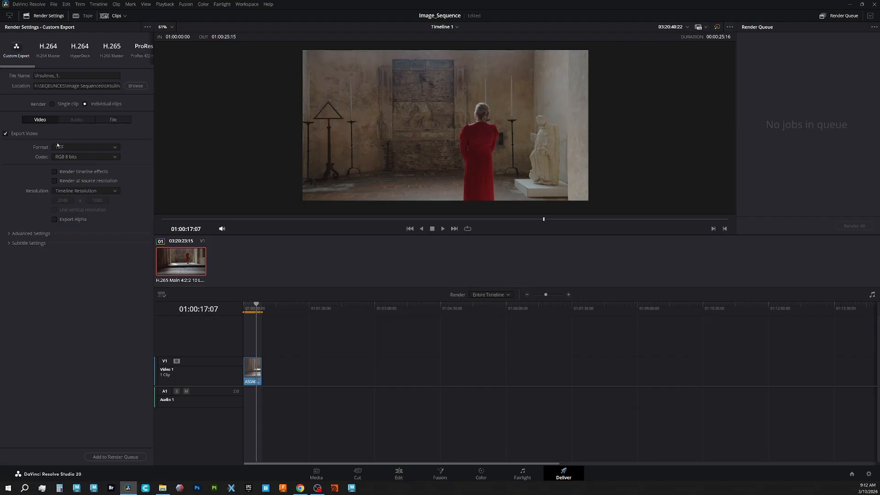
left_click(81, 156)
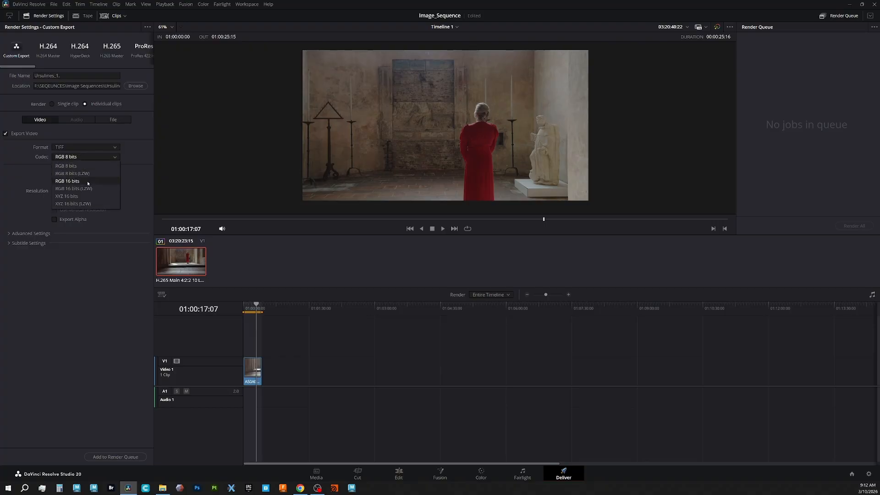
left_click(94, 160)
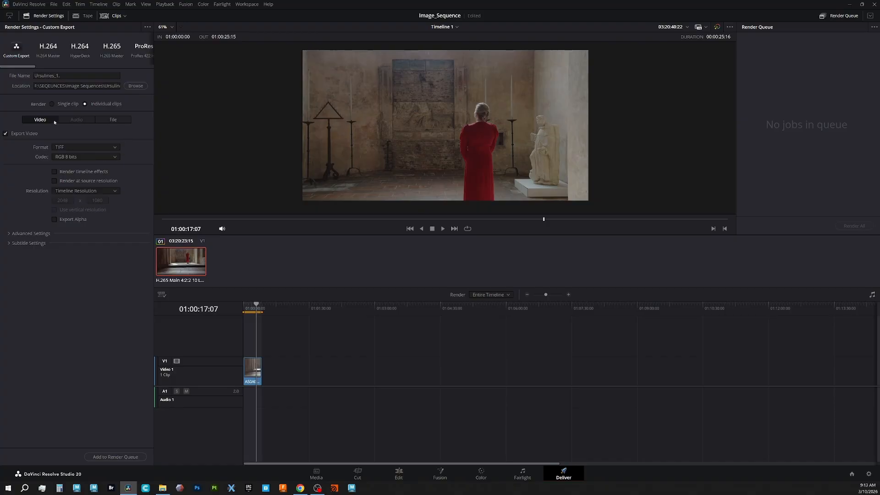
- Configure file names with 4 digits and each clip starting at frame 1, and return the playhead to the timeline start
left_click(114, 119)
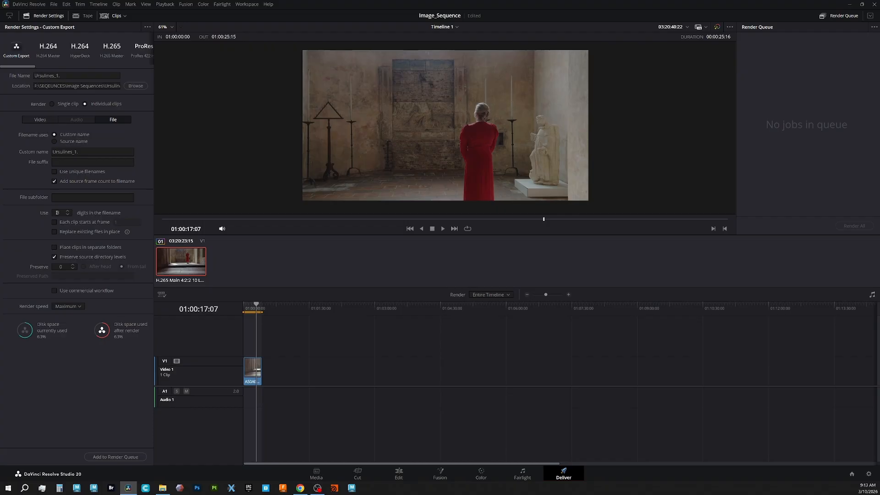
left_click(67, 215)
left_click(128, 214)
left_click_drag(543, 221, 482, 217)
key("Home")
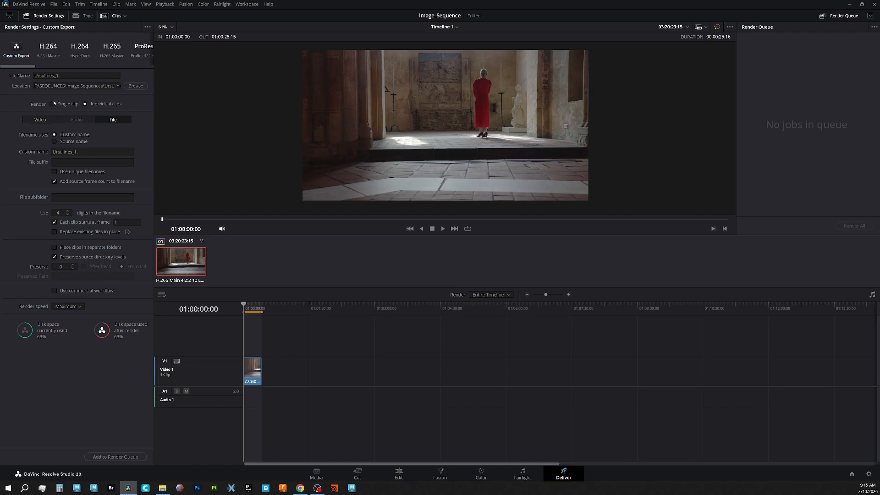
- Compare the video settings for single clip and individual clips, return to individual clips, and review the file settings
left_click(41, 119)
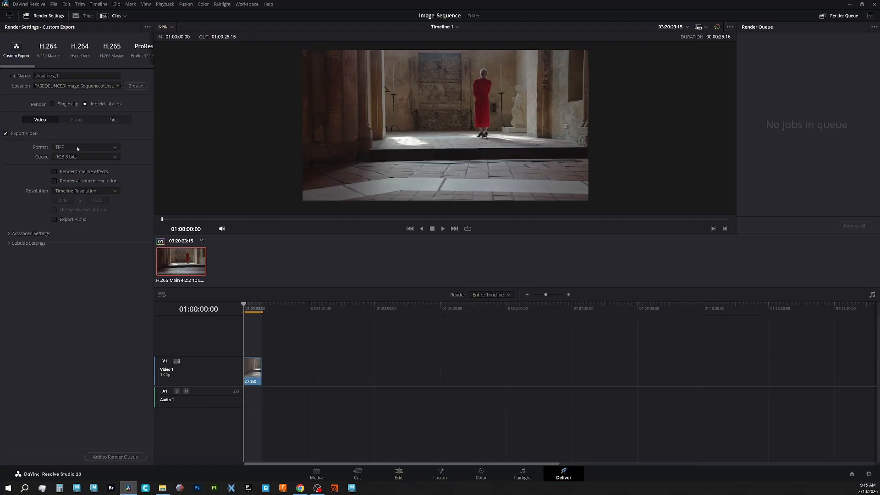
left_click(52, 104)
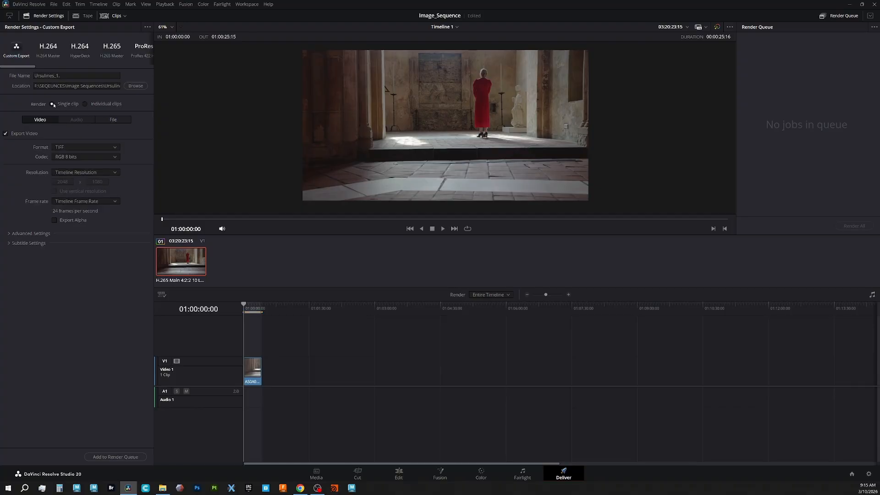
left_click(85, 104)
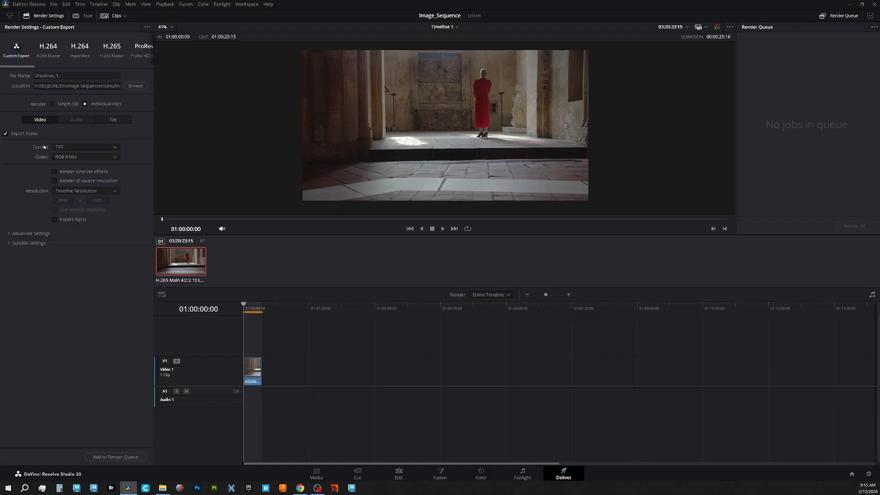
left_click(113, 120)
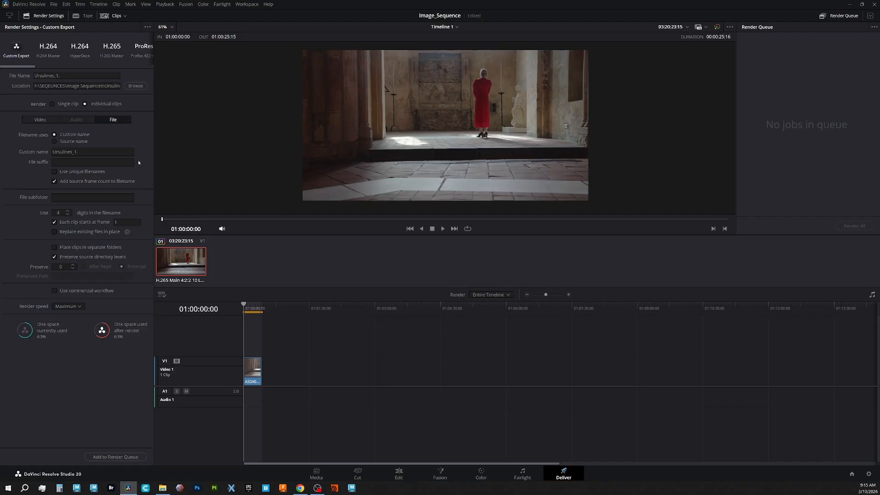
- Add the TIFF sequence job to the render queue, render it, and select the clip on the timeline
left_click(109, 457)
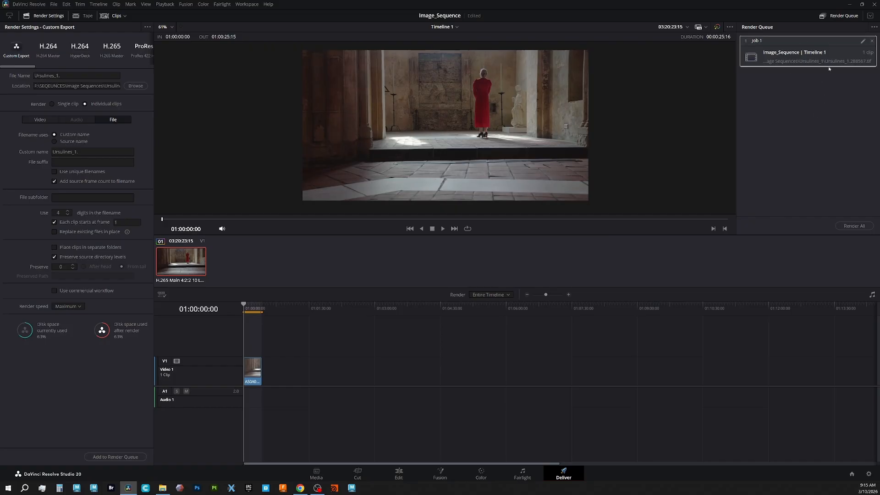
left_click(853, 227)
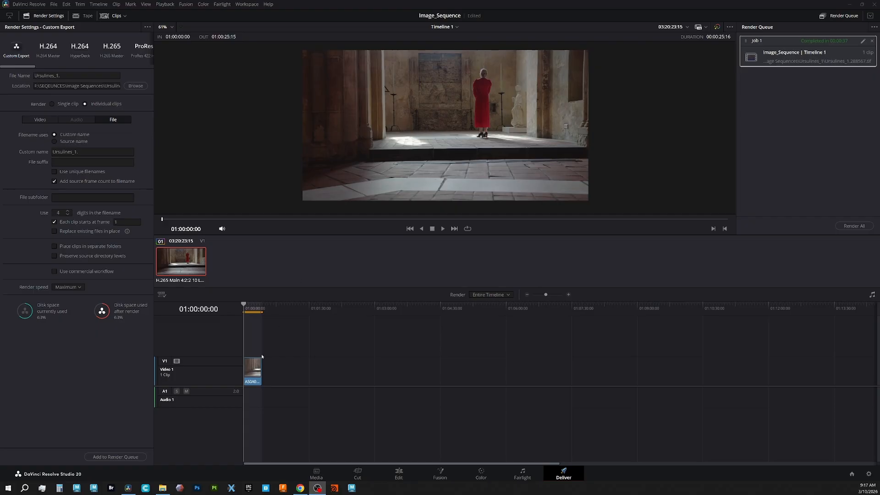
left_click(255, 372)
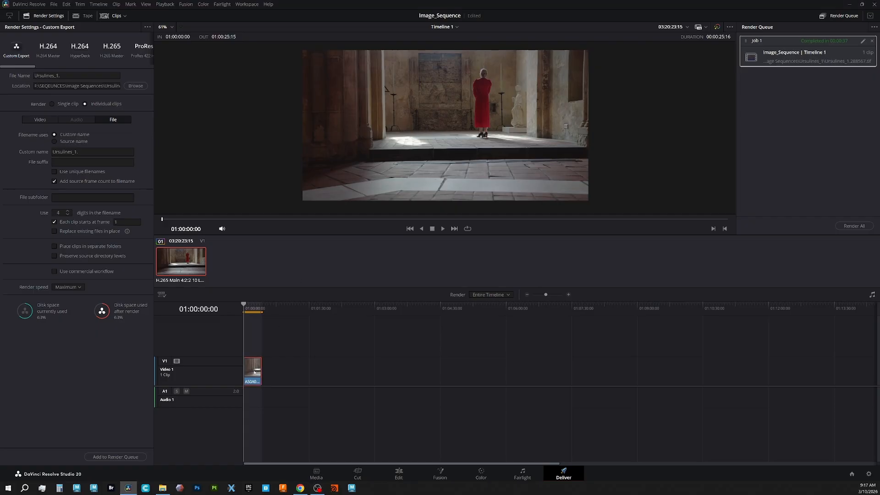